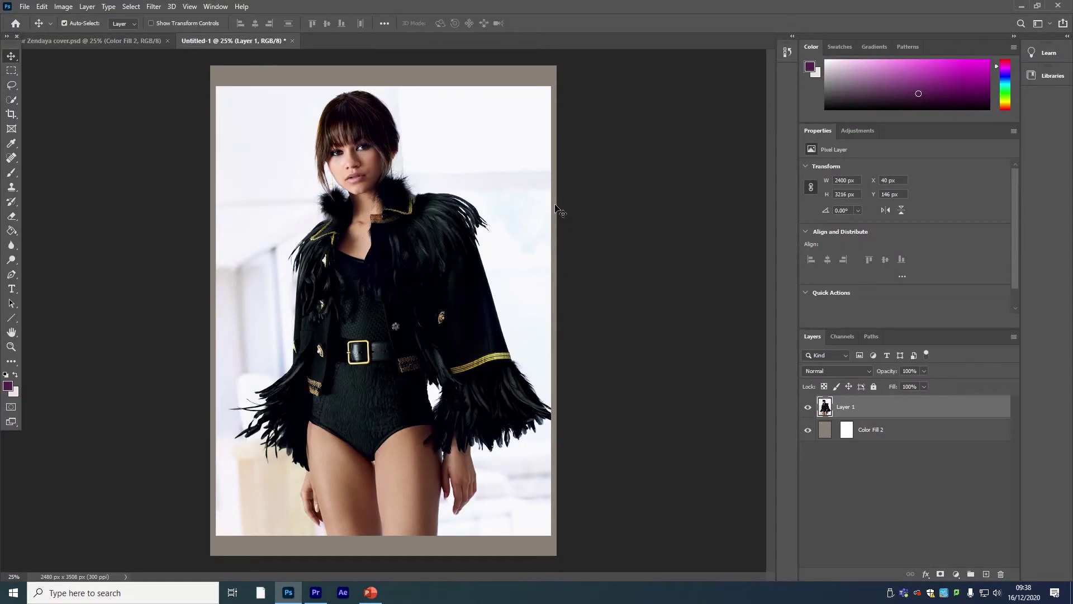
Select the grey Color Fill 2 layer and check the finished cover before returning to Untitled-1.
{"action": "left_click", "coordinate": [866, 436]}
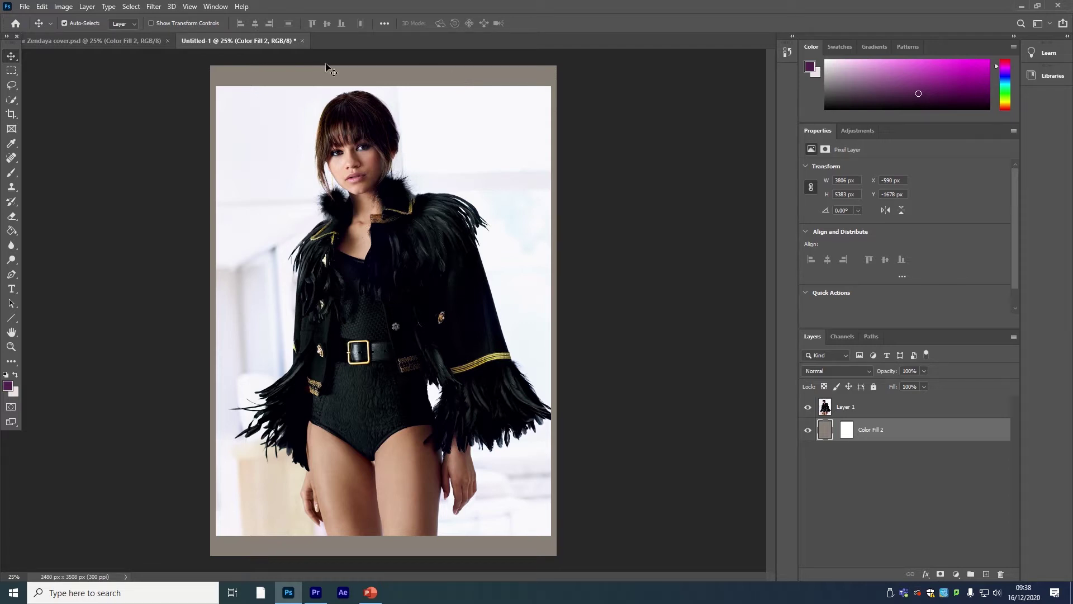
{"action": "left_click", "coordinate": [113, 42]}
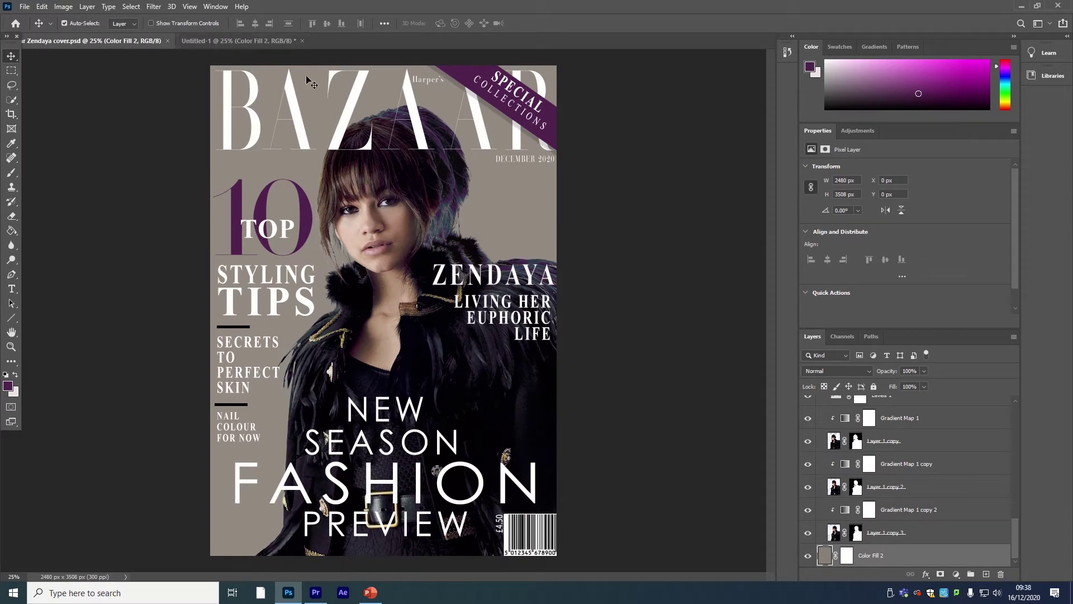
{"action": "left_click", "coordinate": [259, 41]}
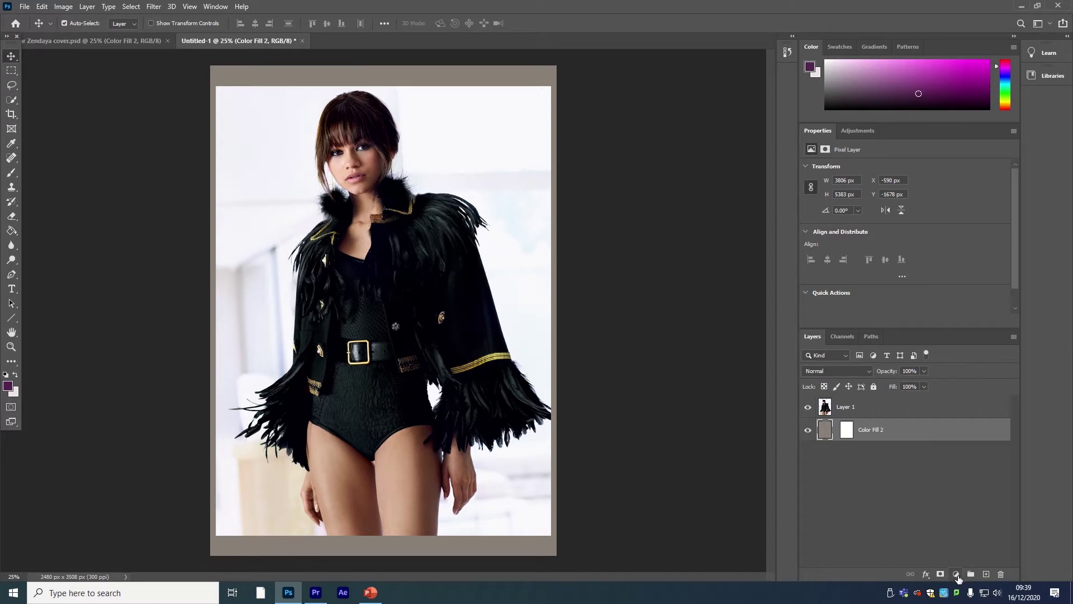
Try a light pink solid colour fill layer, then delete it.
{"action": "left_click", "coordinate": [957, 575]}
{"action": "left_click", "coordinate": [971, 378]}
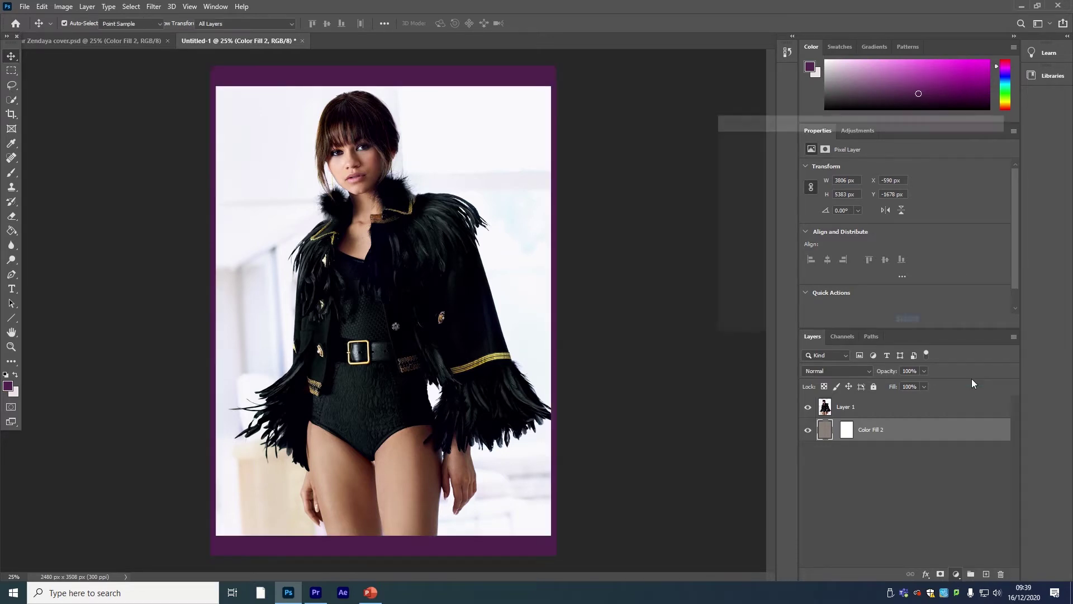
{"action": "left_click_drag", "start_coordinate": [821, 234], "coordinate": [748, 178]}
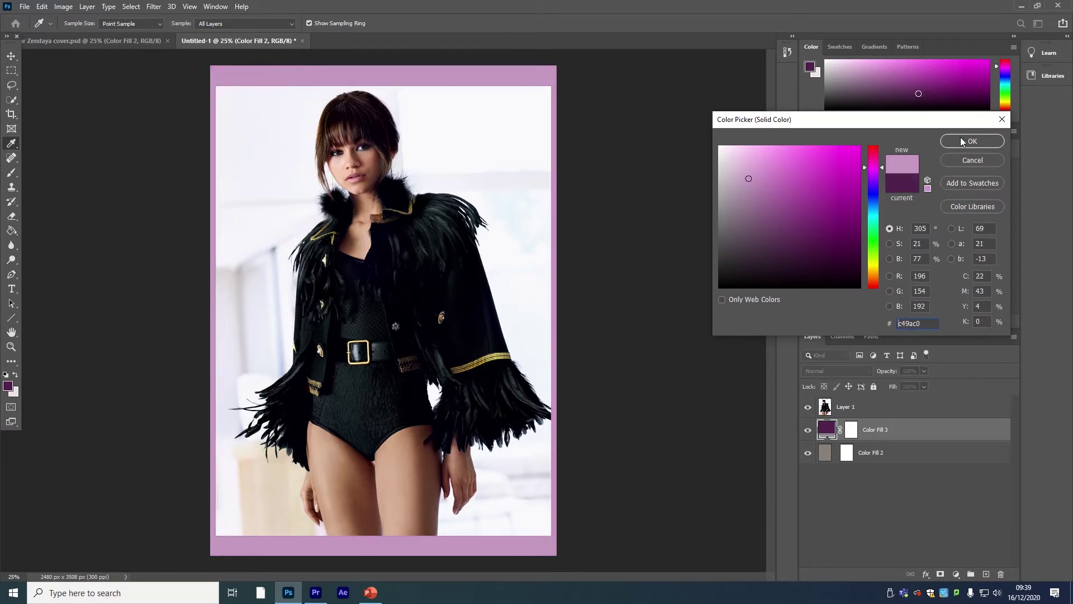
{"action": "left_click", "coordinate": [962, 141]}
{"action": "key", "text": "Delete"}
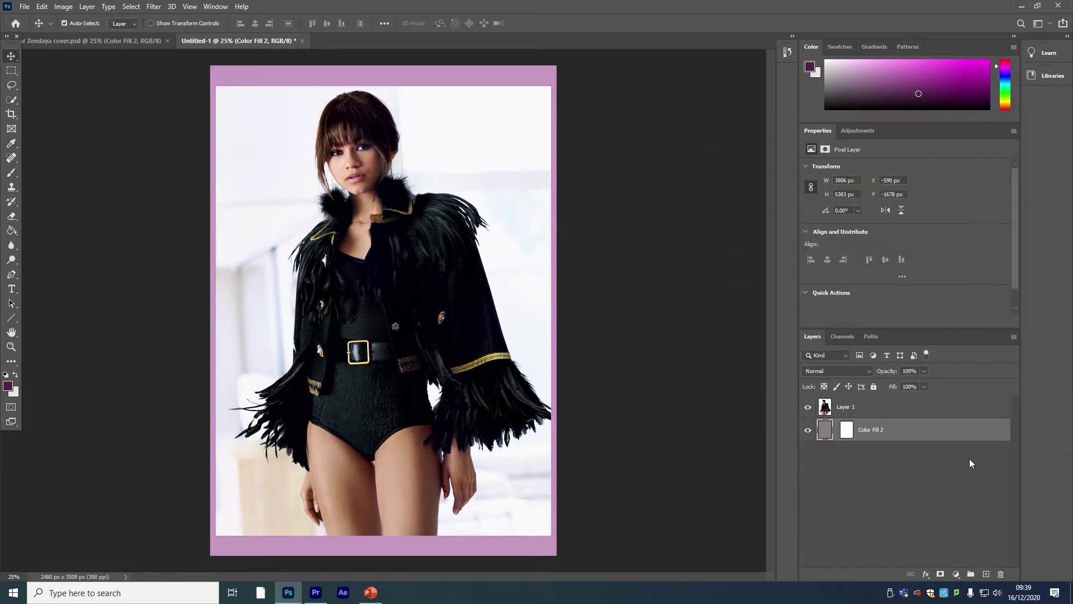
In Select and Mask on Layer 1, select the face, hair, neck and feather collar with a size 70 brush.
{"action": "left_click", "coordinate": [878, 414]}
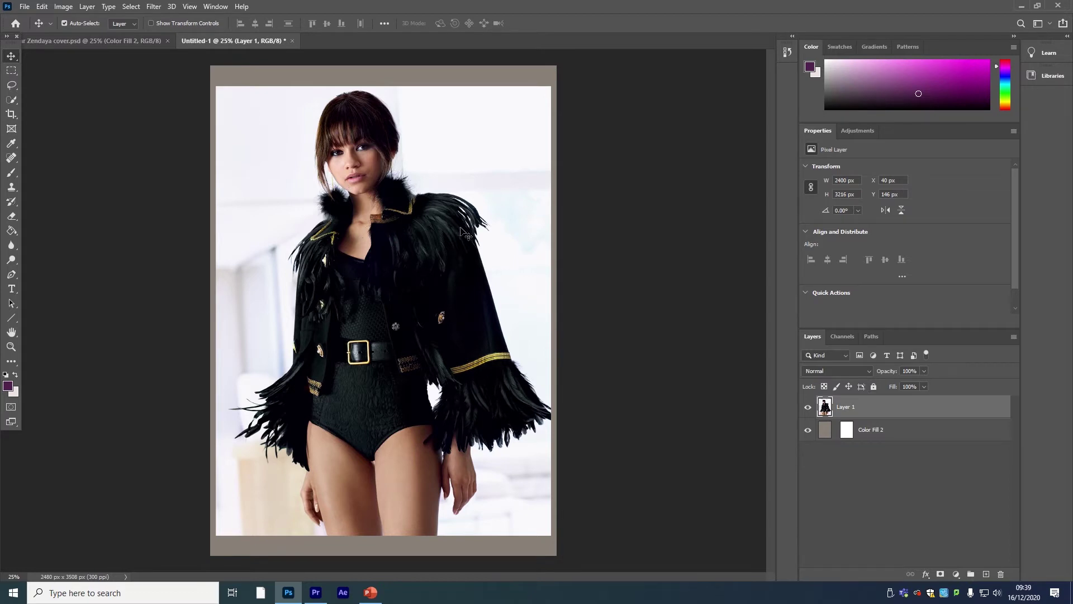
{"action": "left_click", "coordinate": [136, 9]}
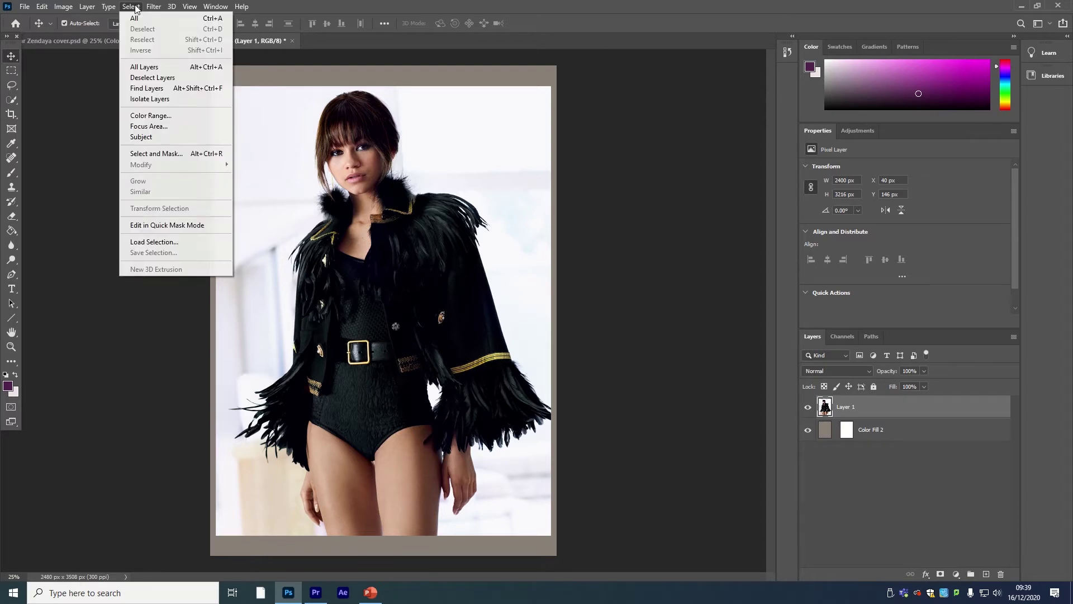
{"action": "left_click", "coordinate": [177, 153]}
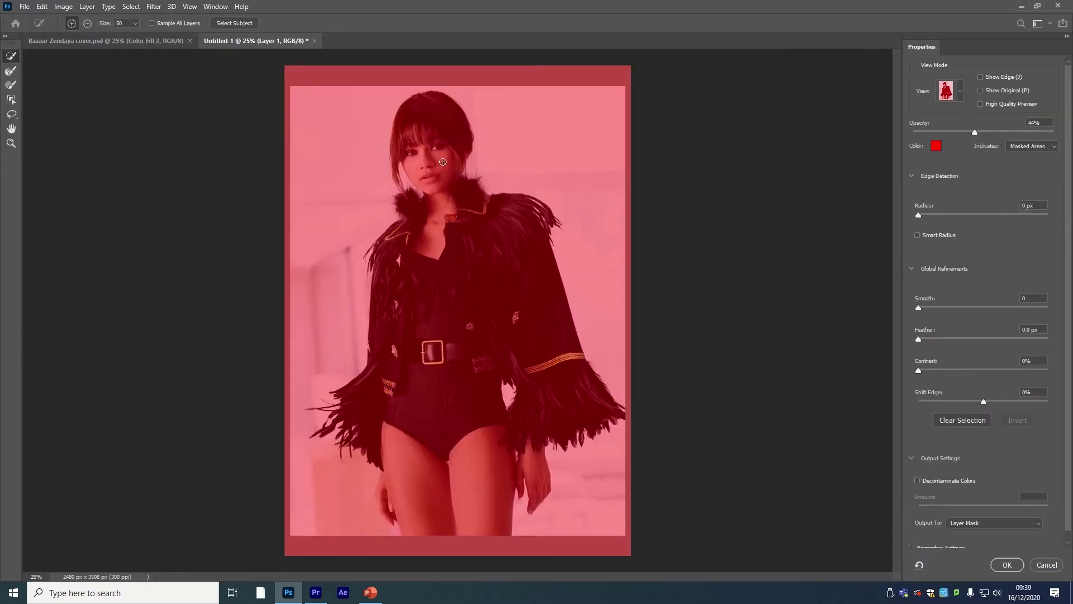
{"action": "key", "text": "bracketright"}
{"action": "mouse_move", "coordinate": [420, 109]}
{"action": "left_mouse_down"}
{"action": "mouse_move", "coordinate": [439, 130]}
{"action": "mouse_move", "coordinate": [431, 185]}
{"action": "left_mouse_up"}
{"action": "left_click_drag", "start_coordinate": [445, 226], "coordinate": [508, 249]}
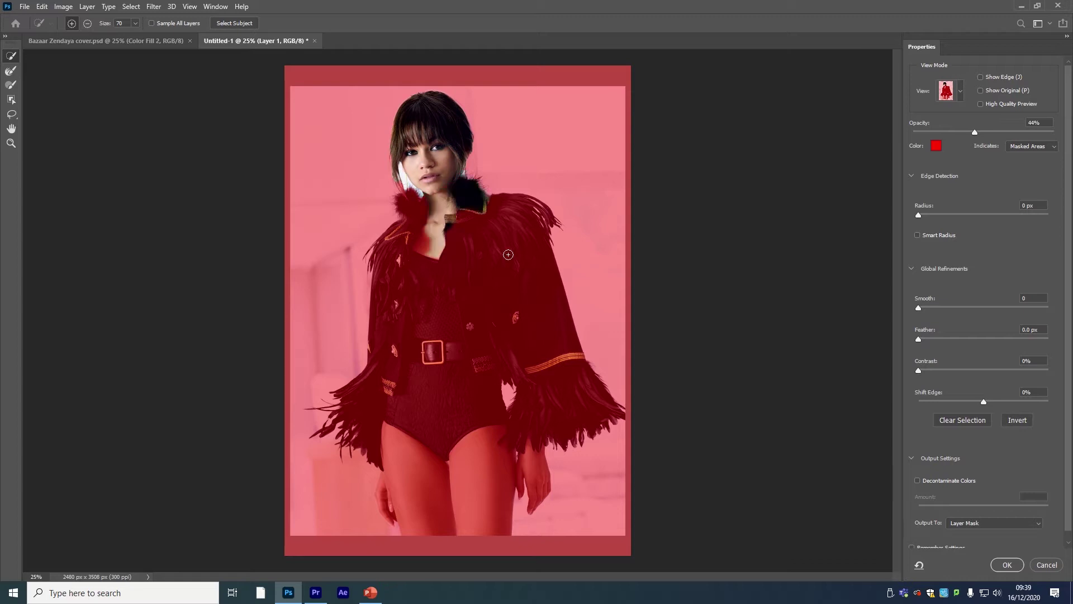
{"action": "left_click", "coordinate": [506, 217]}
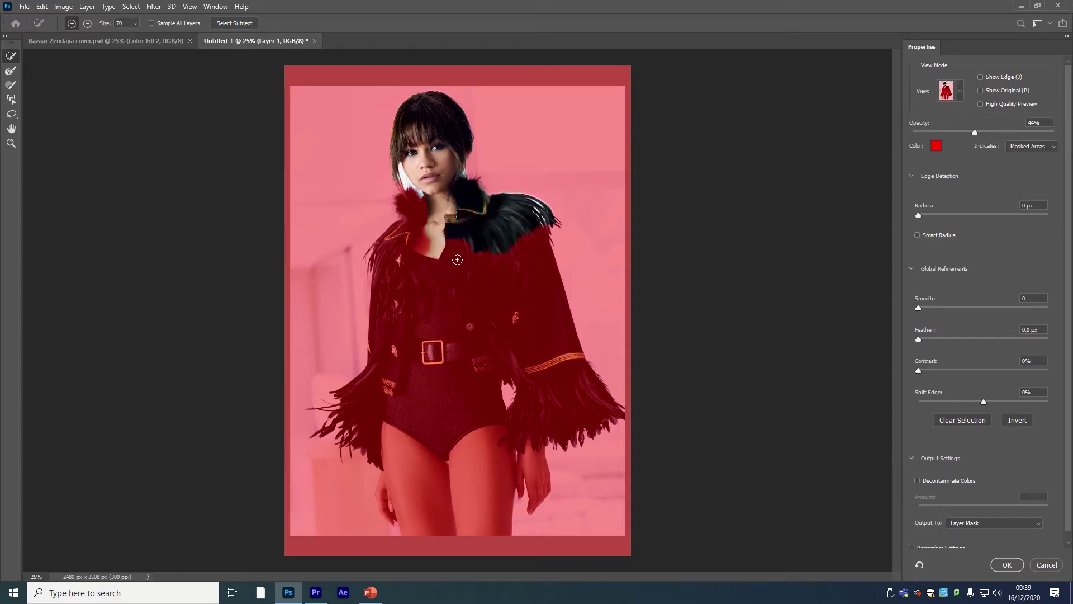
Add the jacket, bodysuit, buckle and legs, apply as a layer mask, then remove that mask.
{"action": "mouse_move", "coordinate": [403, 223]}
{"action": "left_mouse_down"}
{"action": "mouse_move", "coordinate": [407, 208]}
{"action": "mouse_move", "coordinate": [385, 270]}
{"action": "left_mouse_up"}
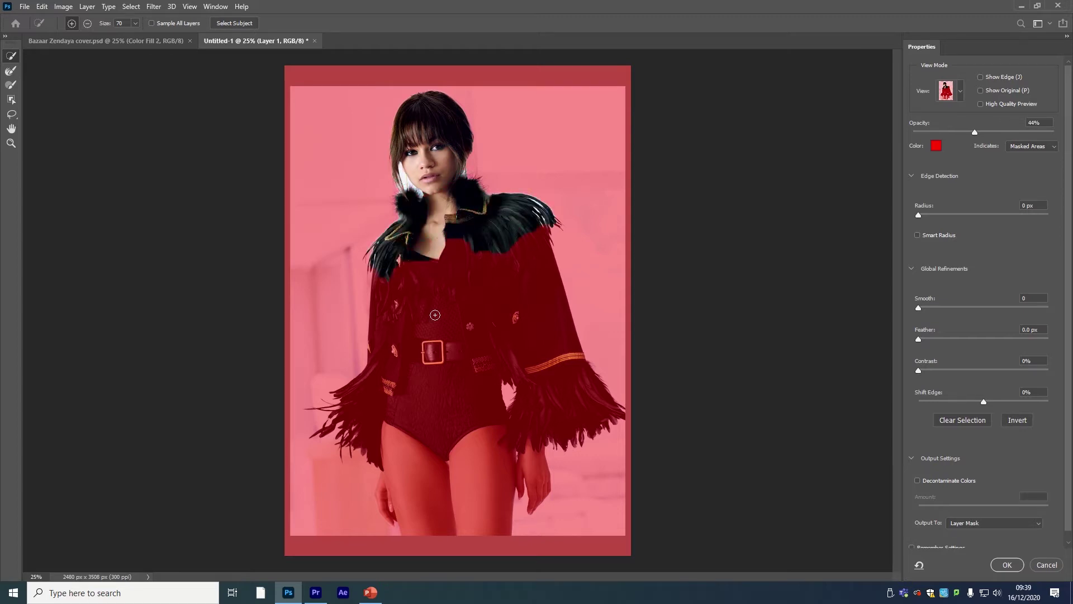
{"action": "left_click", "coordinate": [435, 314]}
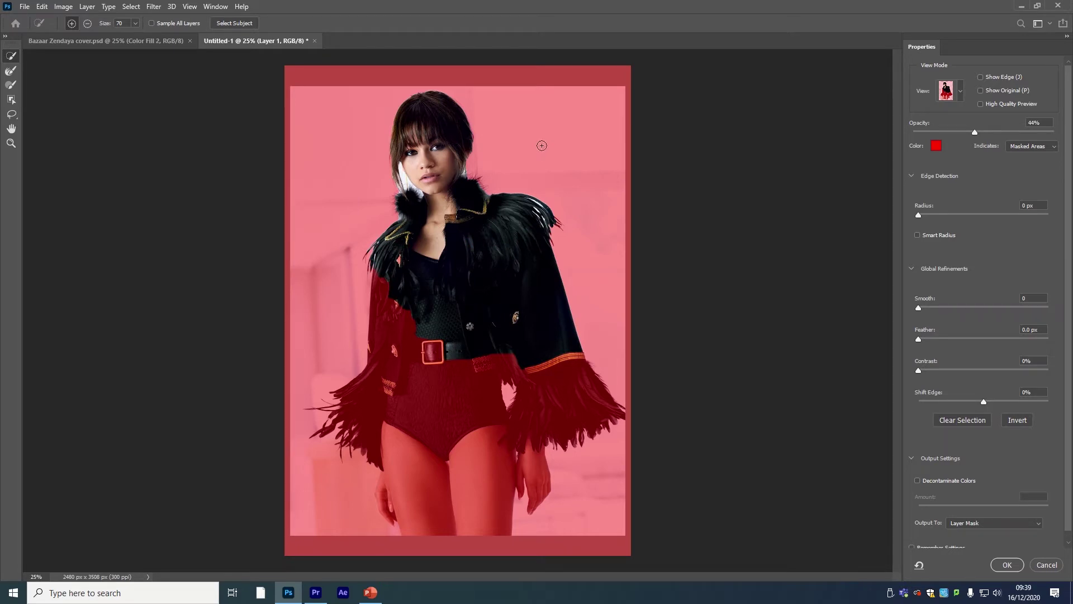
{"action": "left_click", "coordinate": [553, 398]}
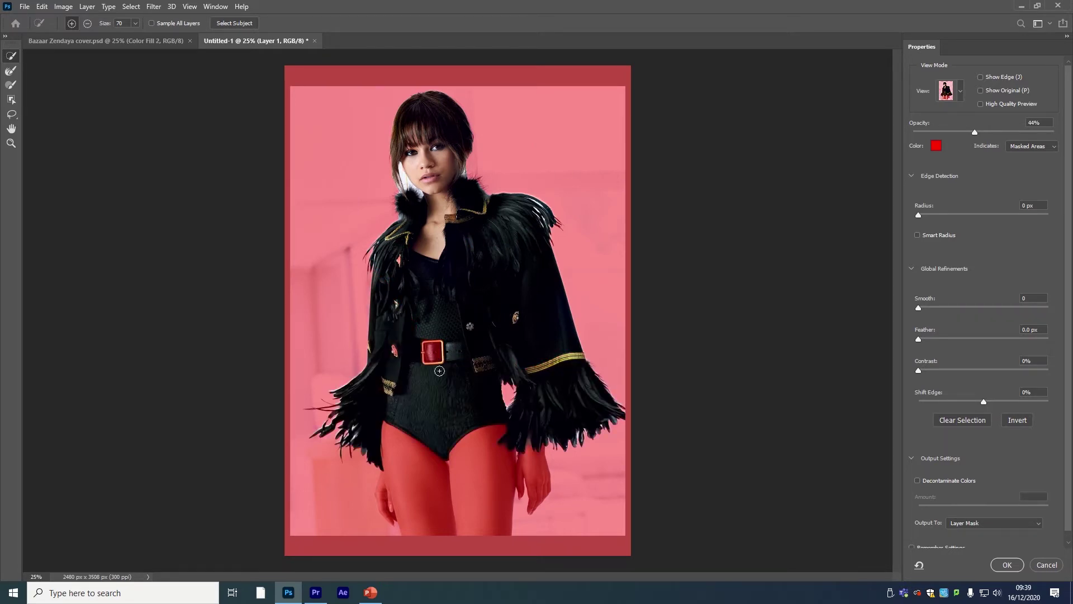
{"action": "left_click_drag", "start_coordinate": [418, 359], "coordinate": [394, 352]}
{"action": "left_click", "coordinate": [423, 482]}
{"action": "left_click", "coordinate": [488, 479]}
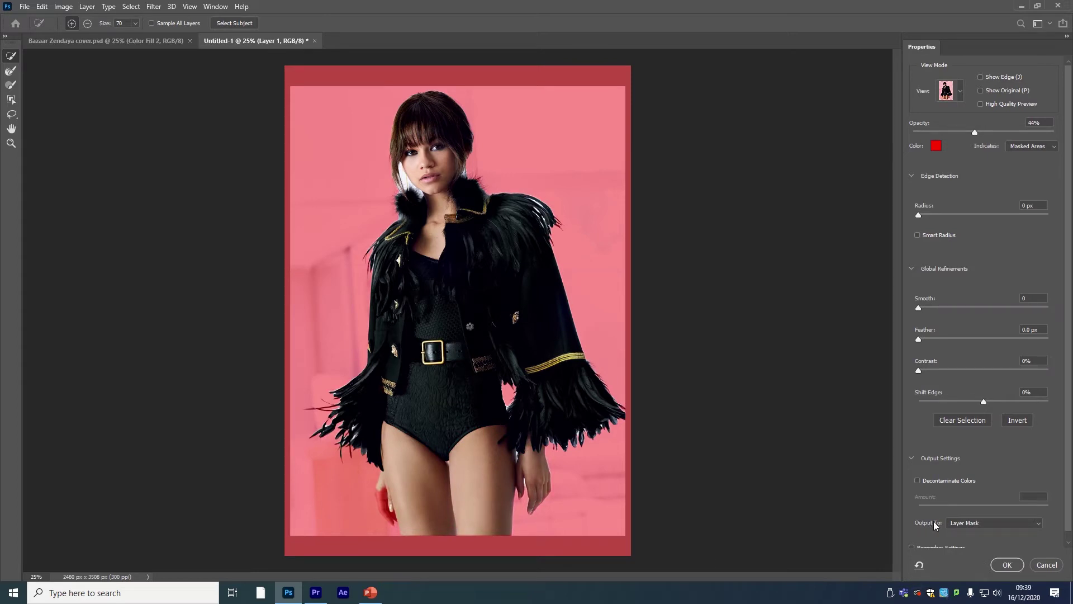
{"action": "left_click", "coordinate": [1008, 565]}
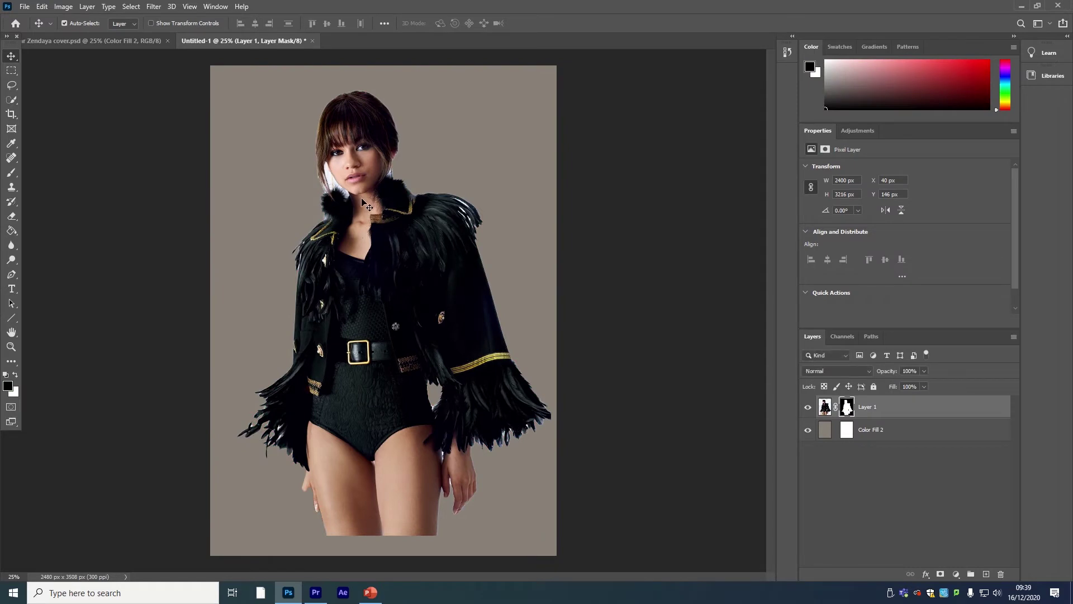
{"action": "right_click", "coordinate": [846, 406]}
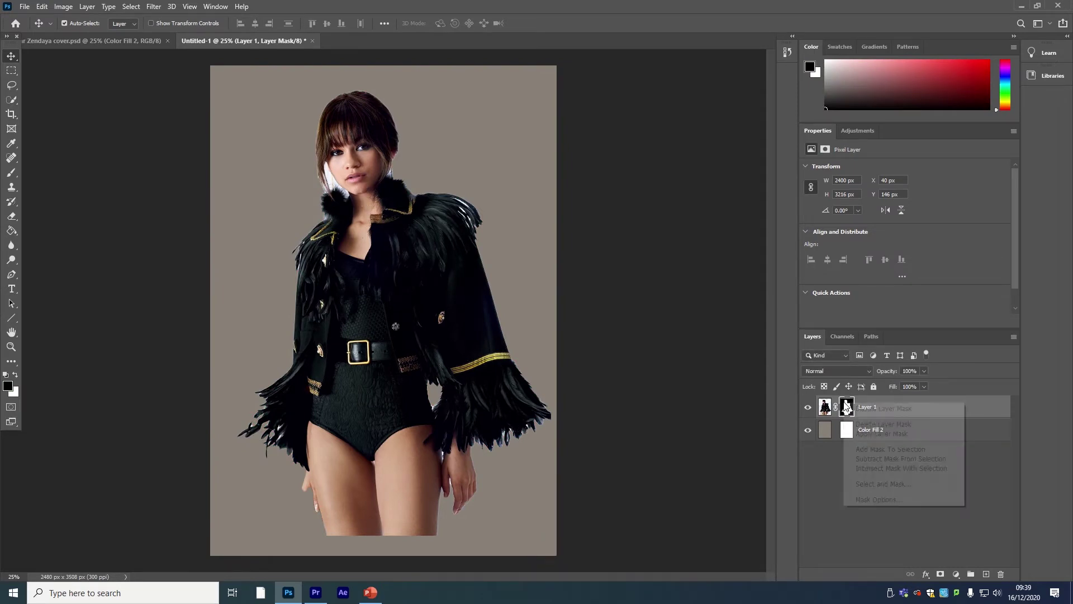
{"action": "left_click", "coordinate": [888, 425]}
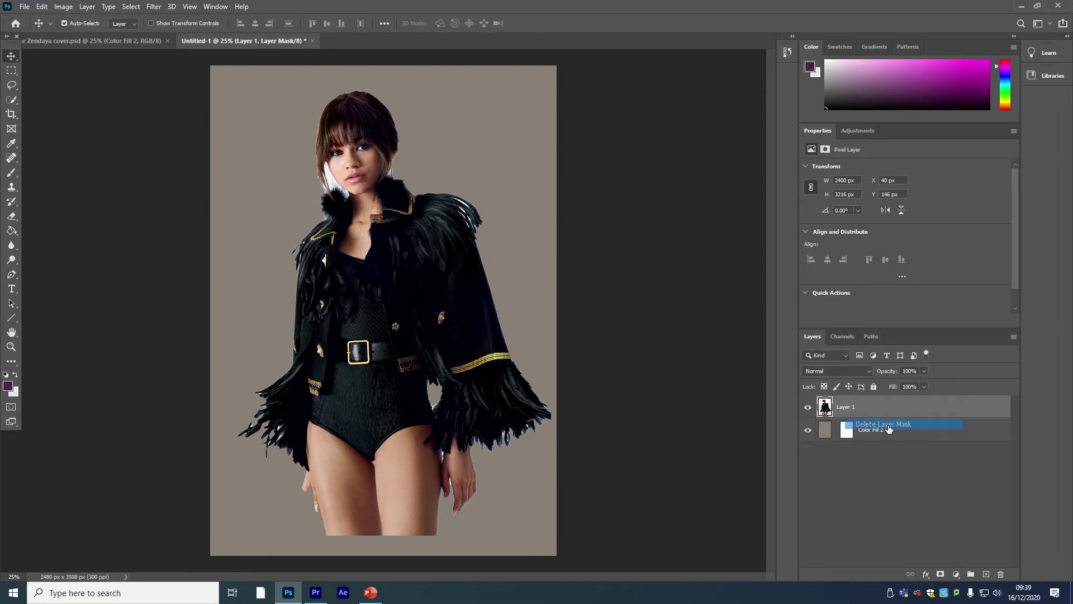
Quick-select the head, hair, neck, chest and shoulder with a size 100 brush.
{"action": "left_click", "coordinate": [12, 100]}
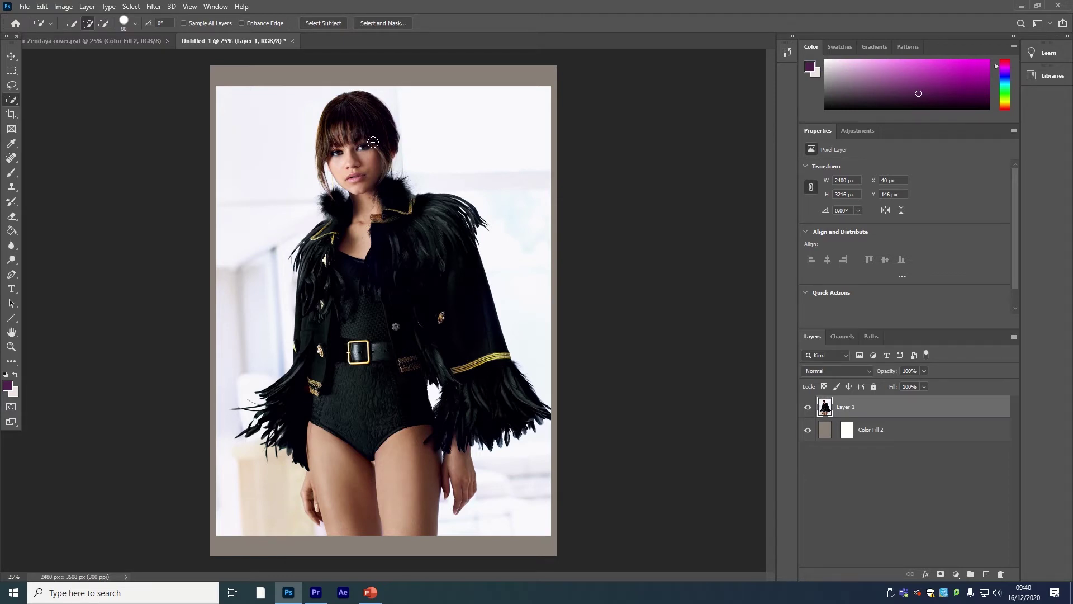
{"action": "key", "text": "bracketright"}
{"action": "key", "text": "bracketright"}
{"action": "mouse_move", "coordinate": [357, 104]}
{"action": "left_mouse_down"}
{"action": "mouse_move", "coordinate": [378, 110]}
{"action": "mouse_move", "coordinate": [369, 106]}
{"action": "mouse_move", "coordinate": [366, 123]}
{"action": "left_mouse_up"}
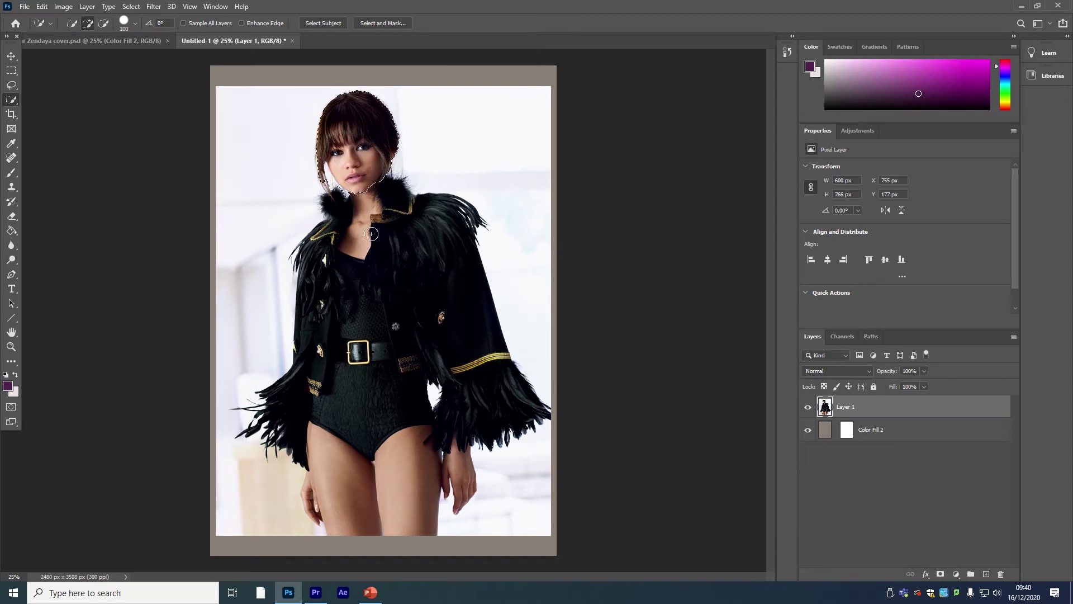
{"action": "mouse_move", "coordinate": [372, 234]}
{"action": "left_mouse_down"}
{"action": "mouse_move", "coordinate": [421, 240]}
{"action": "mouse_move", "coordinate": [440, 297]}
{"action": "mouse_move", "coordinate": [440, 230]}
{"action": "mouse_move", "coordinate": [468, 299]}
{"action": "mouse_move", "coordinate": [463, 359]}
{"action": "mouse_move", "coordinate": [309, 308]}
{"action": "mouse_move", "coordinate": [341, 459]}
{"action": "mouse_move", "coordinate": [416, 496]}
{"action": "mouse_move", "coordinate": [402, 496]}
{"action": "mouse_move", "coordinate": [433, 467]}
{"action": "mouse_move", "coordinate": [404, 353]}
{"action": "left_mouse_up"}
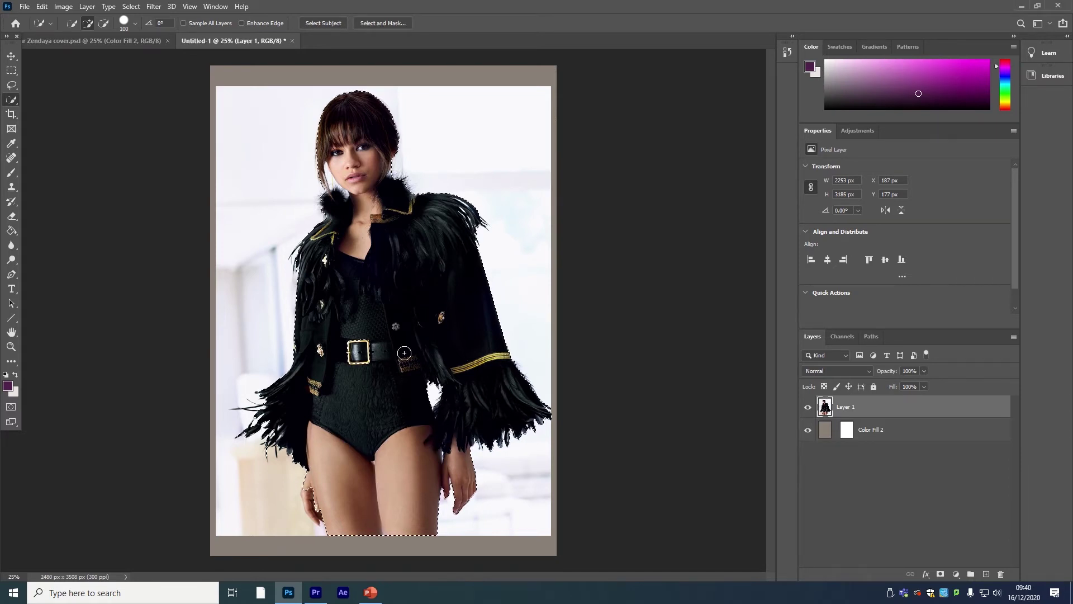
In Select and Mask, add the belt buckle and output to a layer mask on Layer 1.
{"action": "left_click", "coordinate": [384, 23]}
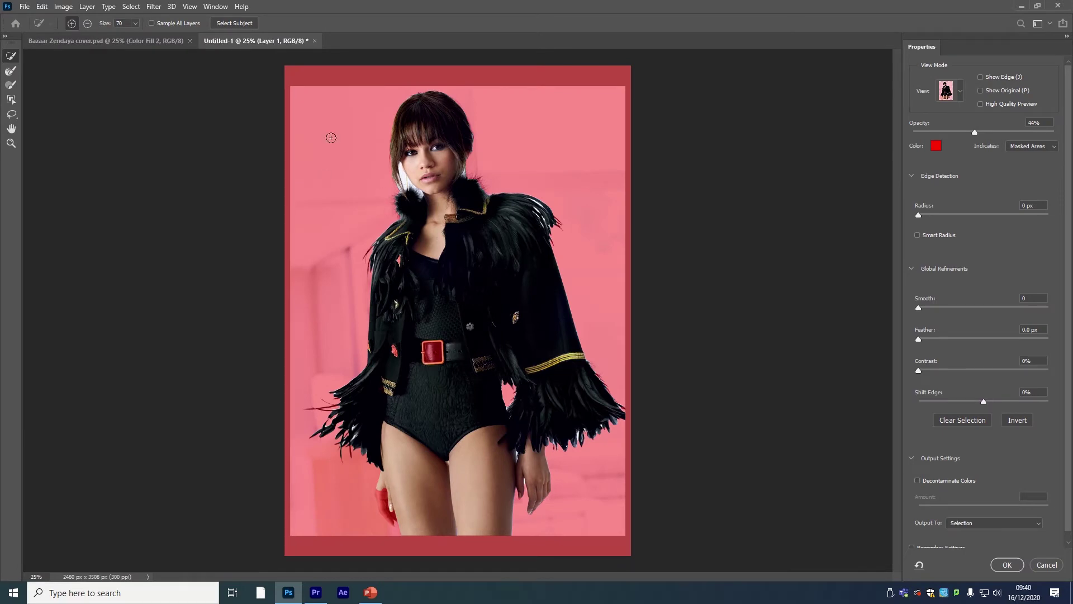
{"action": "left_click", "coordinate": [430, 348]}
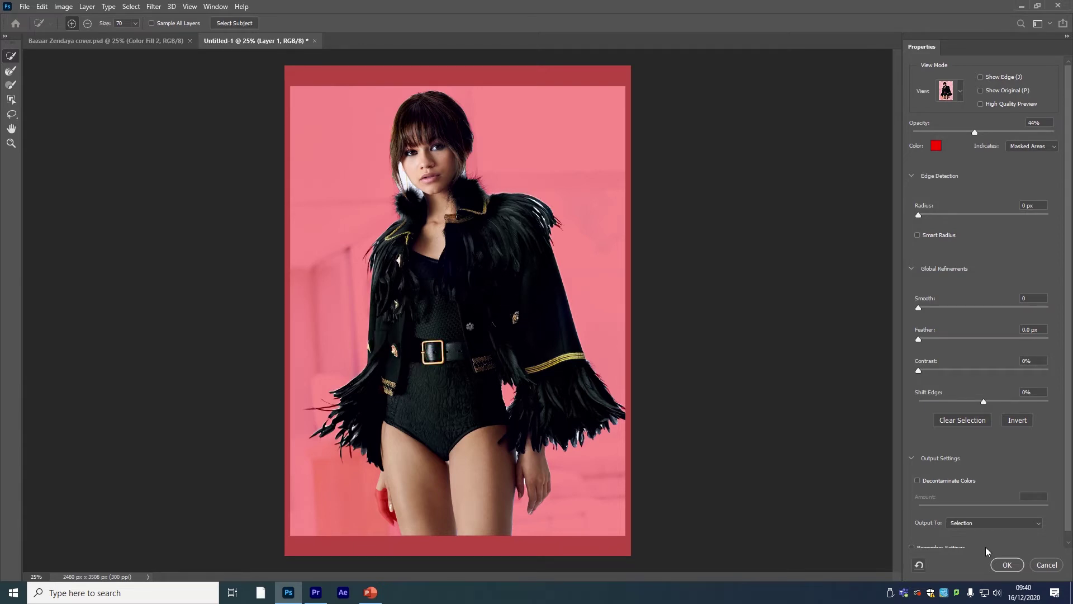
{"action": "left_click", "coordinate": [968, 524]}
{"action": "left_click", "coordinate": [972, 539]}
{"action": "left_click", "coordinate": [1009, 565]}
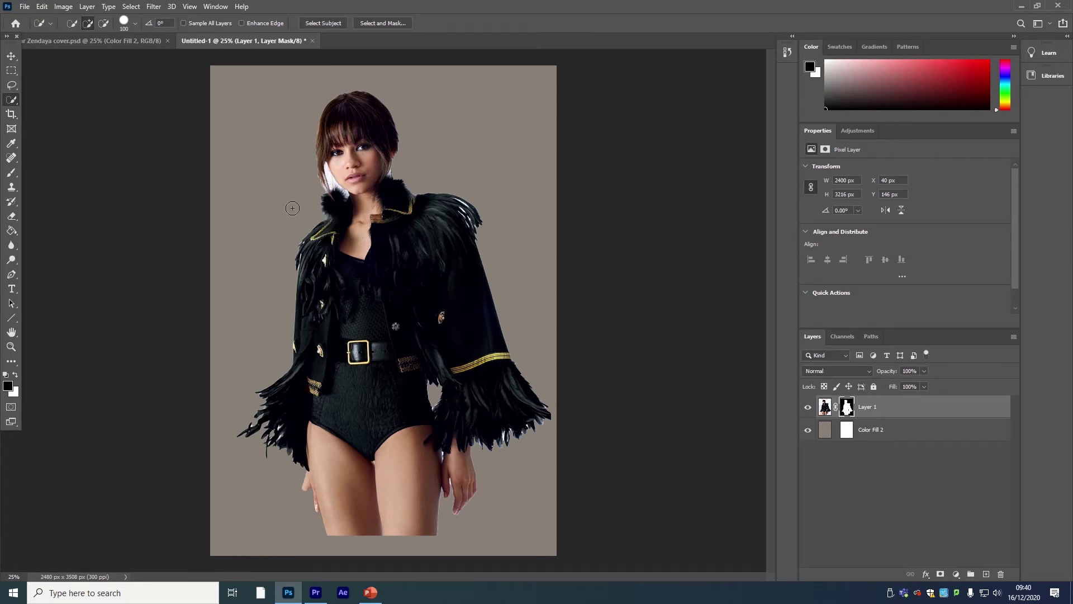
{"action": "left_click", "coordinate": [390, 25]}
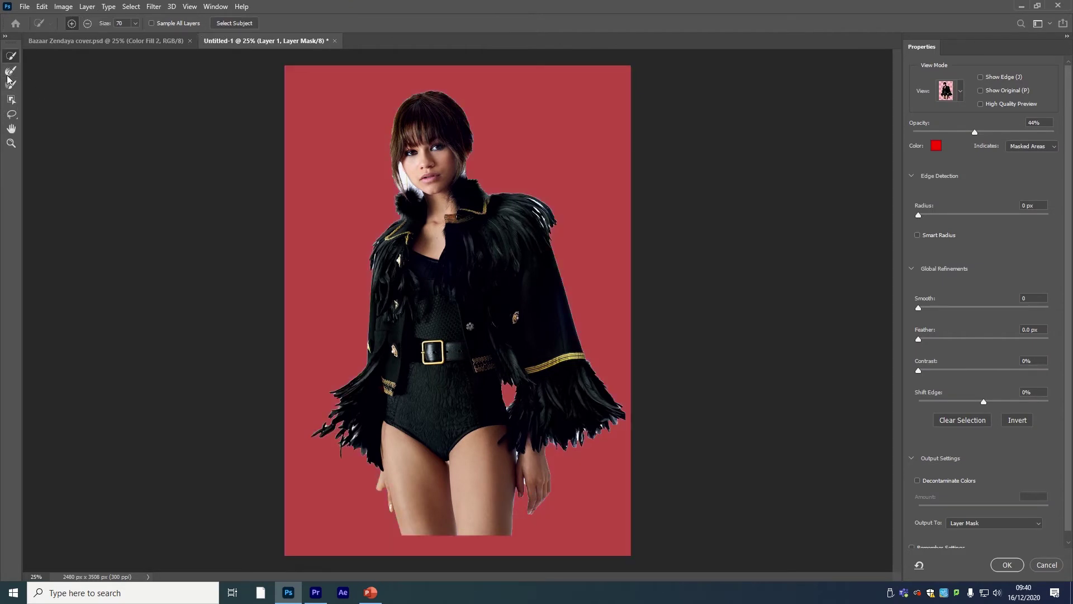
{"action": "left_click", "coordinate": [12, 71]}
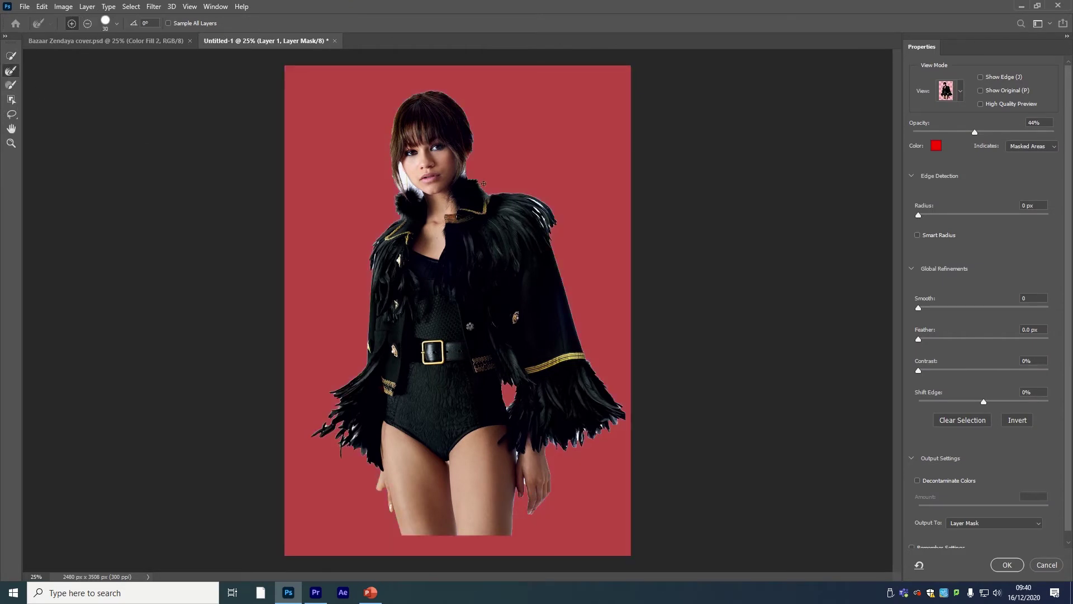
{"action": "key", "text": "ctrl+plus"}
{"action": "key", "text": "ctrl+plus"}
{"action": "key", "text": "ctrl+plus"}
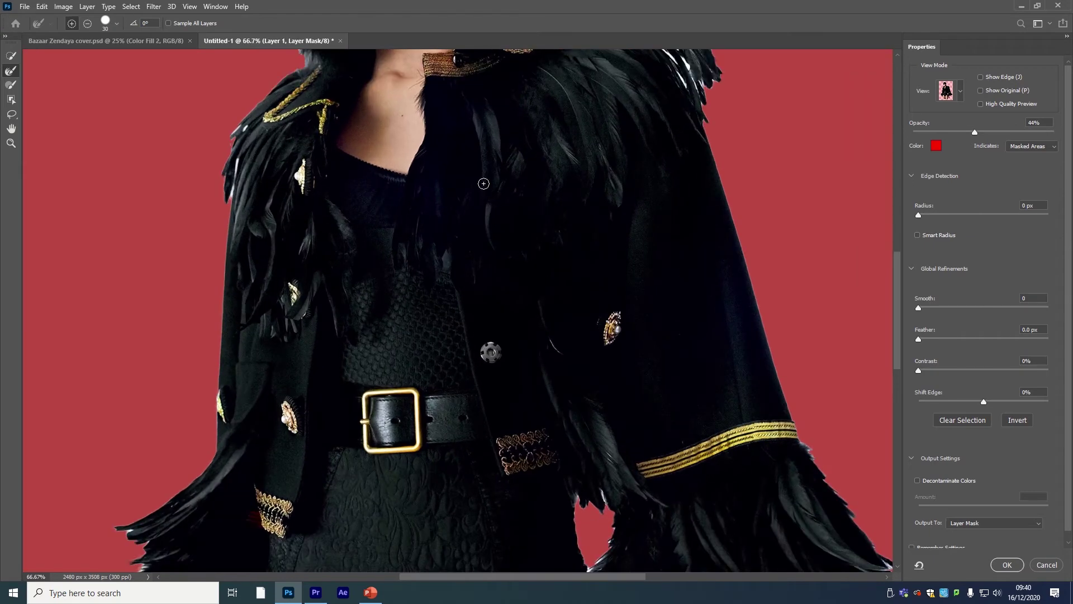
{"action": "scroll", "coordinate": [324, 190], "scroll_direction": "up", "scroll_amount": 5}
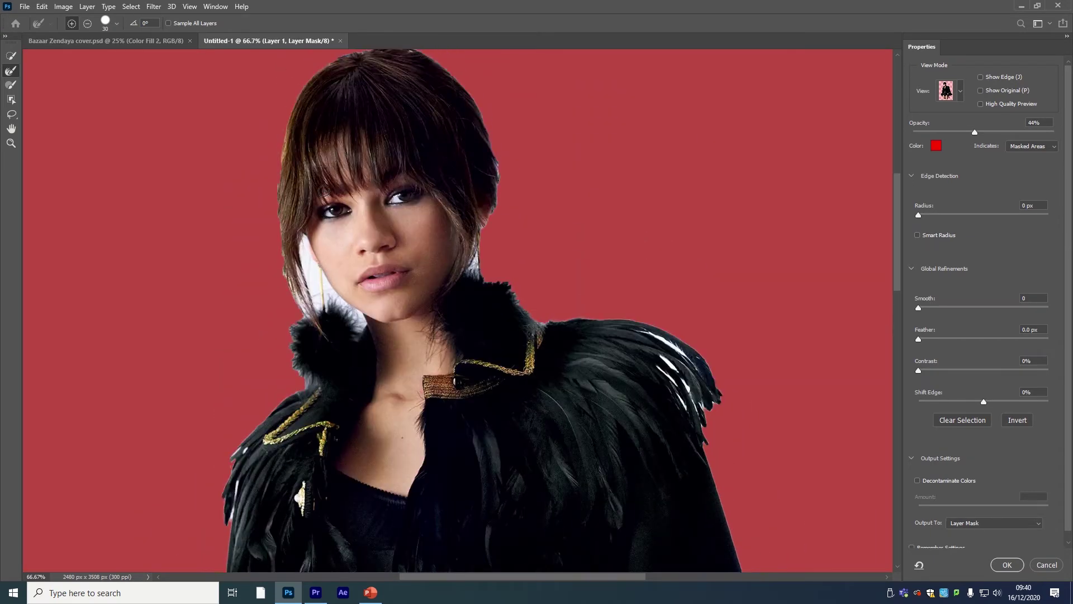
{"action": "scroll", "coordinate": [323, 190], "scroll_direction": "up", "scroll_amount": 1}
{"action": "scroll", "coordinate": [280, 275], "scroll_direction": "down", "scroll_amount": 2}
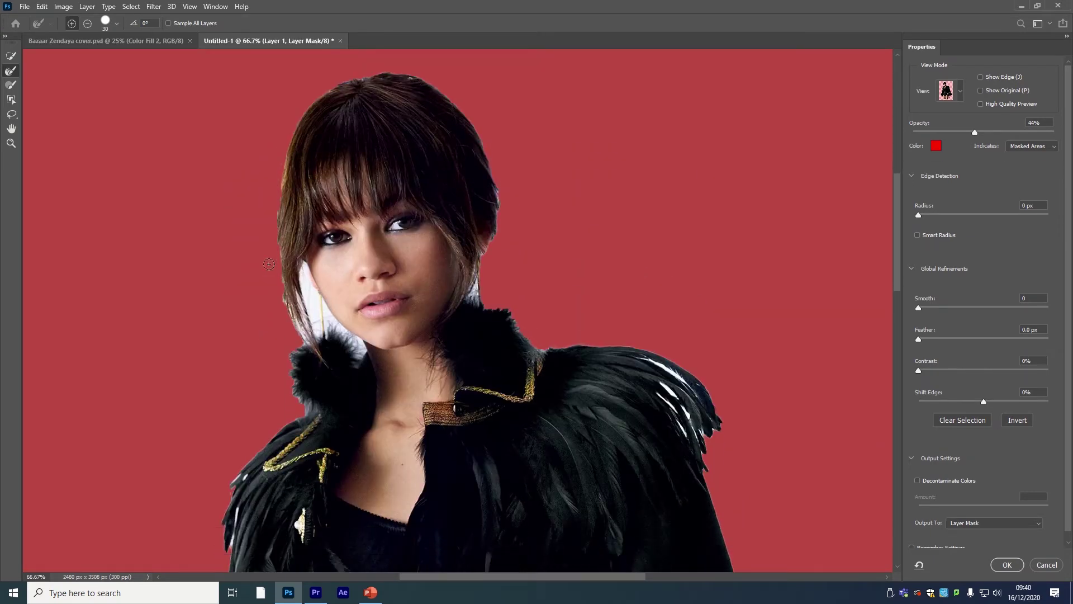
{"action": "scroll", "coordinate": [615, 341], "scroll_direction": "down", "scroll_amount": 5}
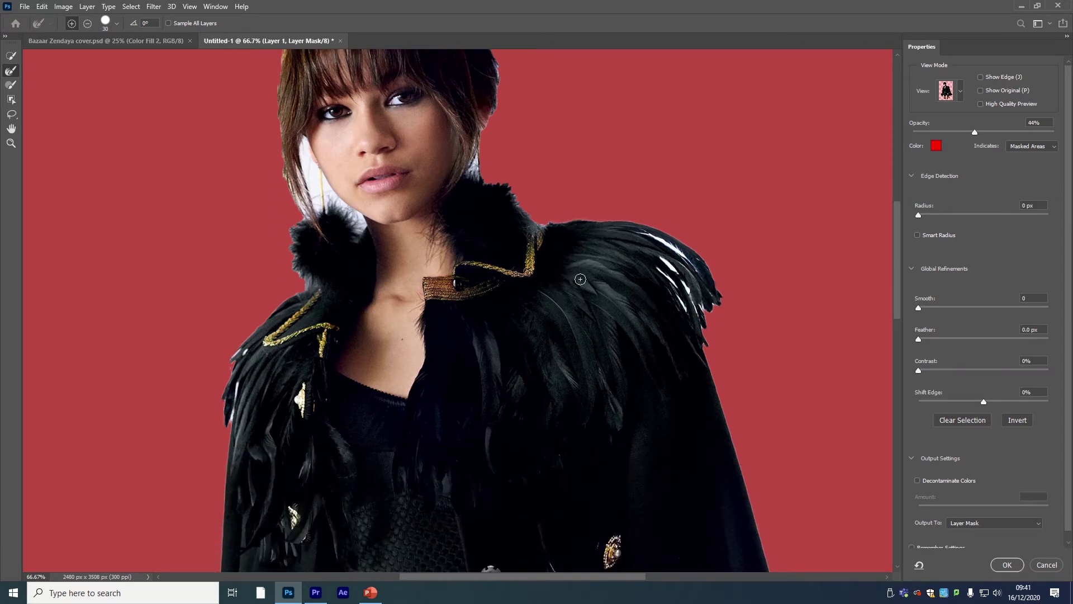
{"action": "scroll", "coordinate": [581, 279], "scroll_direction": "up", "scroll_amount": 7}
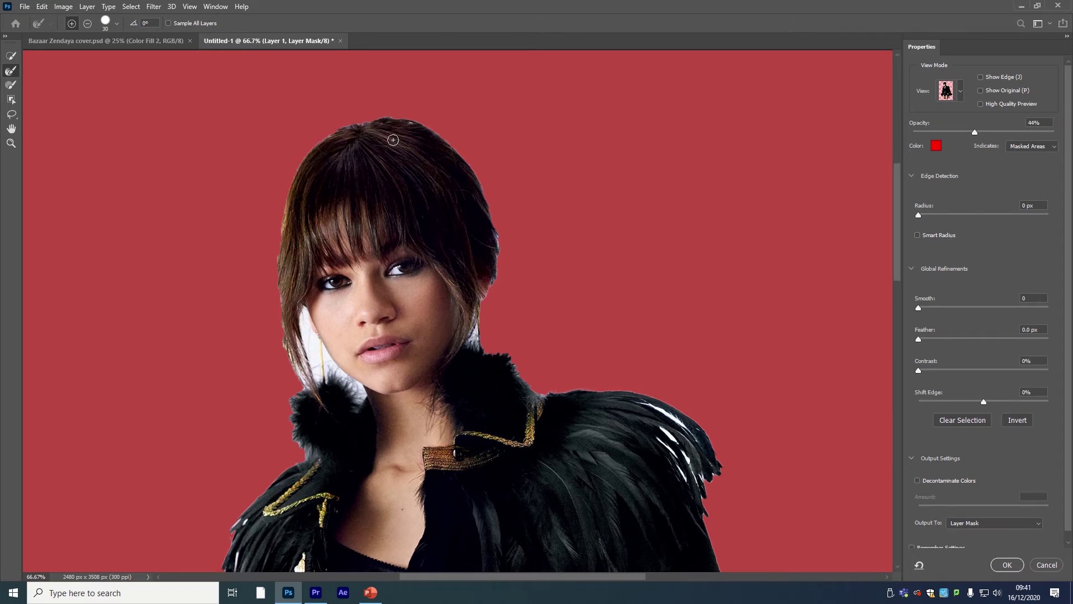
{"action": "scroll", "coordinate": [391, 161], "scroll_direction": "down", "scroll_amount": 5}
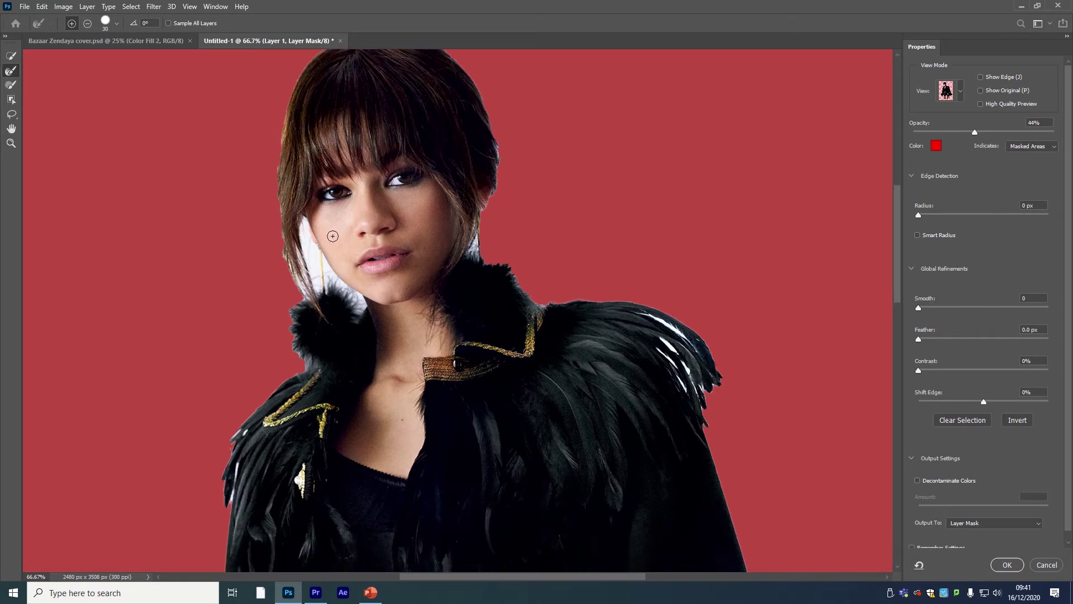
{"action": "scroll", "coordinate": [323, 222], "scroll_direction": "down", "scroll_amount": 3}
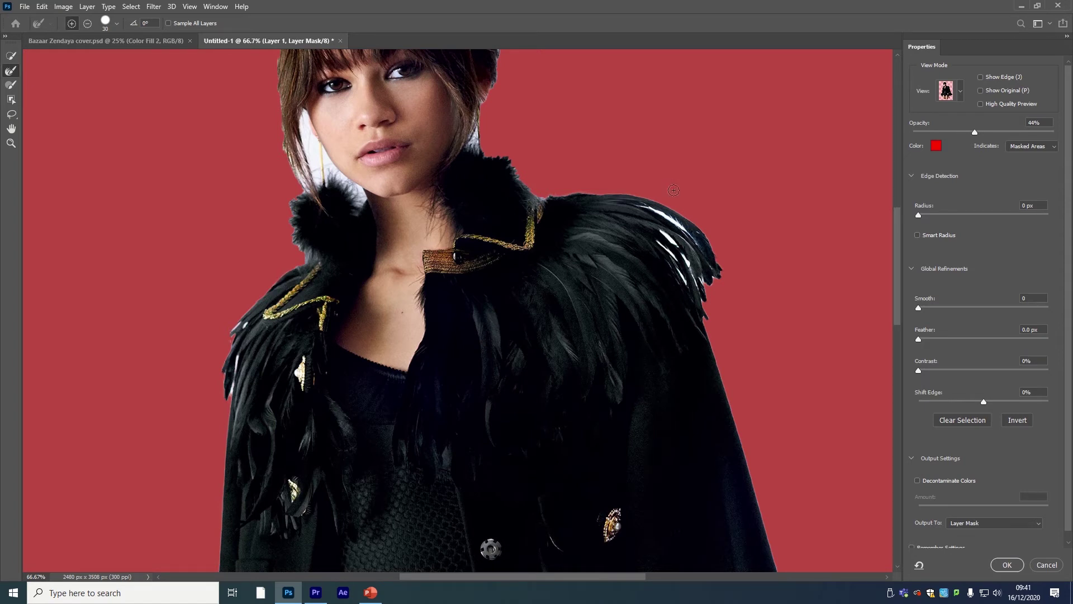
{"action": "scroll", "coordinate": [685, 319], "scroll_direction": "up", "scroll_amount": 1}
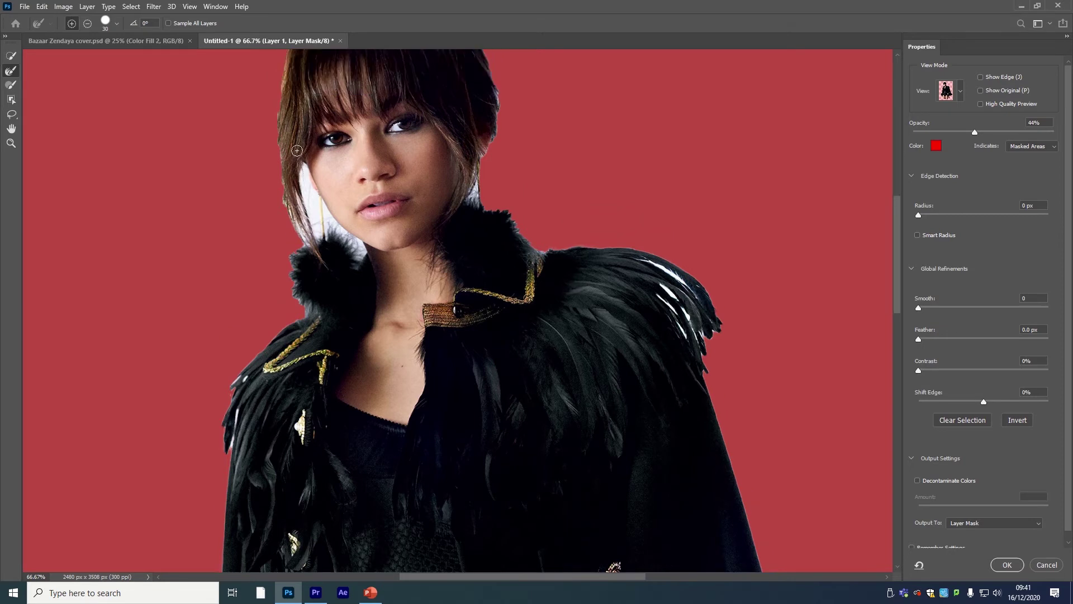
{"action": "scroll", "coordinate": [346, 239], "scroll_direction": "down", "scroll_amount": 3}
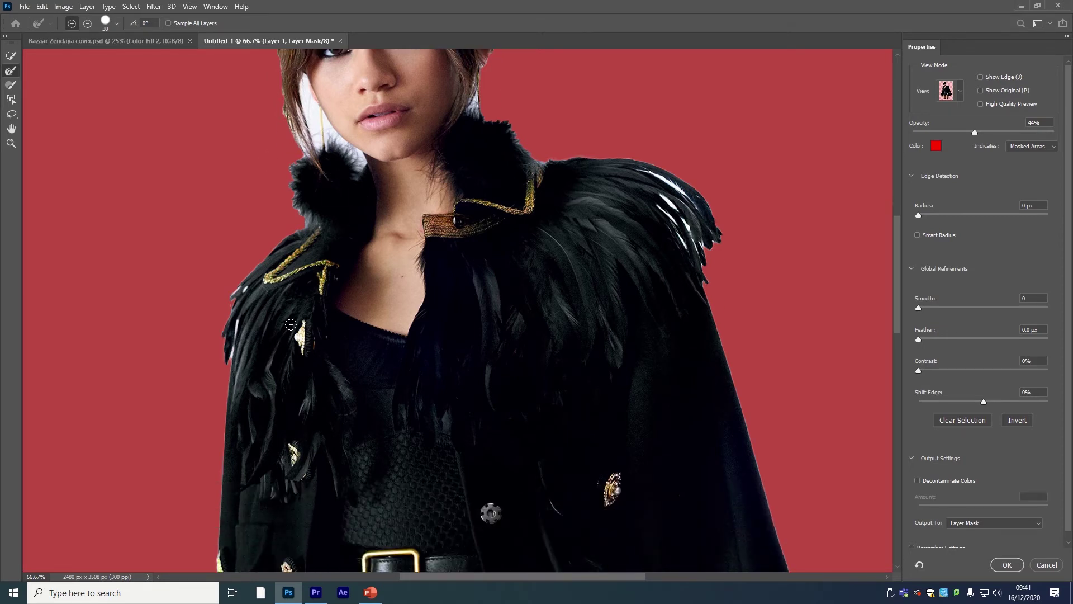
{"action": "scroll", "coordinate": [288, 326], "scroll_direction": "up", "scroll_amount": 4}
{"action": "scroll", "coordinate": [285, 328], "scroll_direction": "up", "scroll_amount": 5}
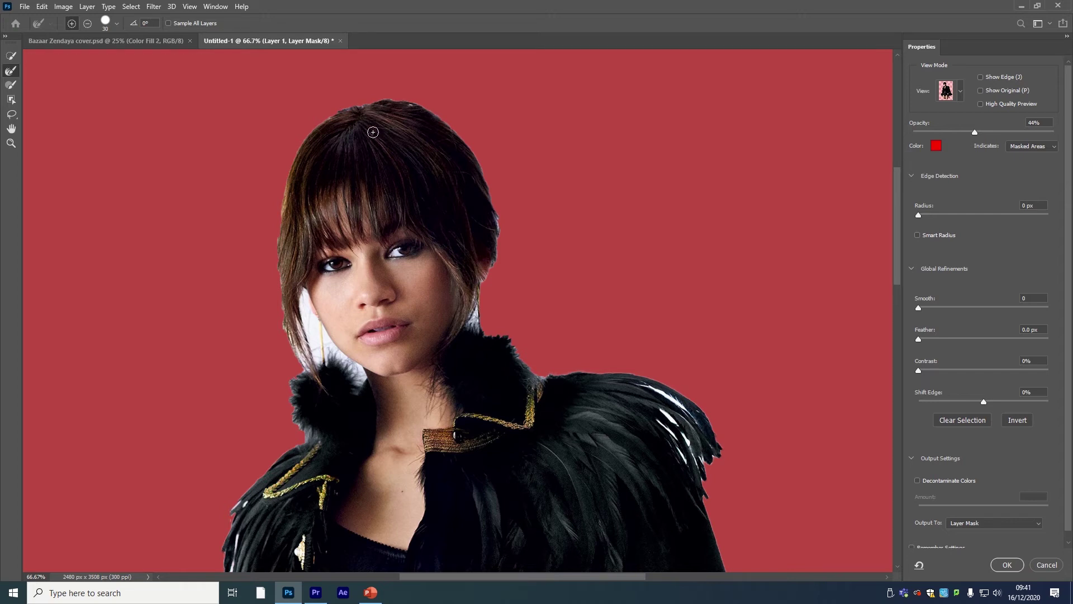
{"action": "left_click", "coordinate": [358, 105]}
Refine the mask along the left hair outline and over the white patch beside the ear.
{"action": "mouse_move", "coordinate": [348, 106]}
{"action": "left_mouse_down"}
{"action": "mouse_move", "coordinate": [318, 122]}
{"action": "mouse_move", "coordinate": [287, 188]}
{"action": "left_mouse_up"}
{"action": "left_click_drag", "start_coordinate": [271, 256], "coordinate": [281, 315]}
{"action": "left_click_drag", "start_coordinate": [288, 364], "coordinate": [278, 301]}
{"action": "left_click_drag", "start_coordinate": [277, 272], "coordinate": [273, 282]}
{"action": "mouse_move", "coordinate": [318, 341]}
{"action": "left_mouse_down"}
{"action": "mouse_move", "coordinate": [309, 306]}
{"action": "mouse_move", "coordinate": [324, 356]}
{"action": "left_mouse_up"}
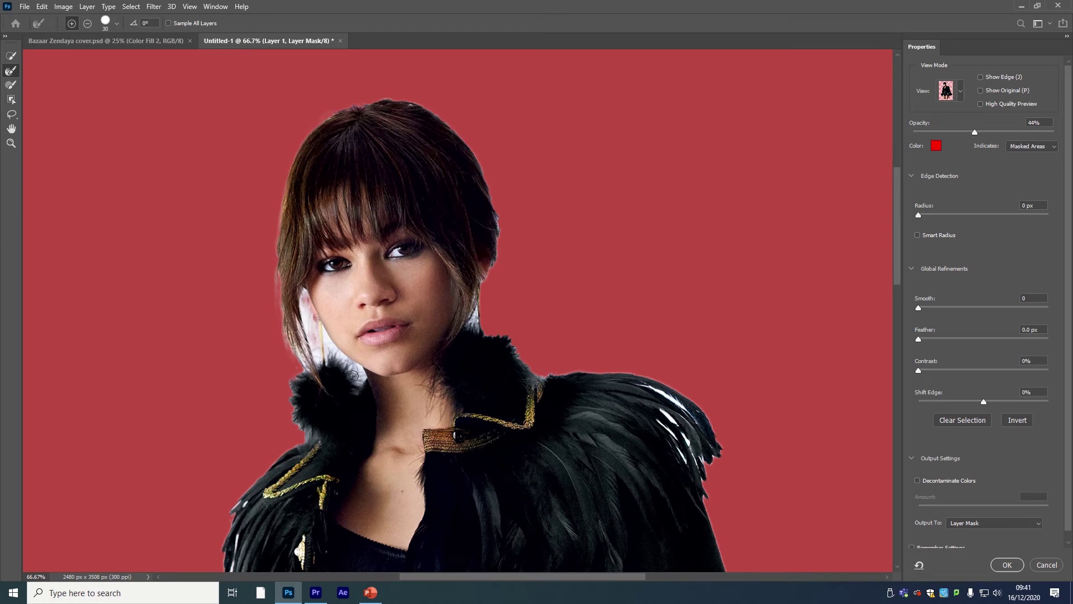
Change the refine brush hardness to 51%, then raise it to 92%.
{"action": "left_click", "coordinate": [115, 25]}
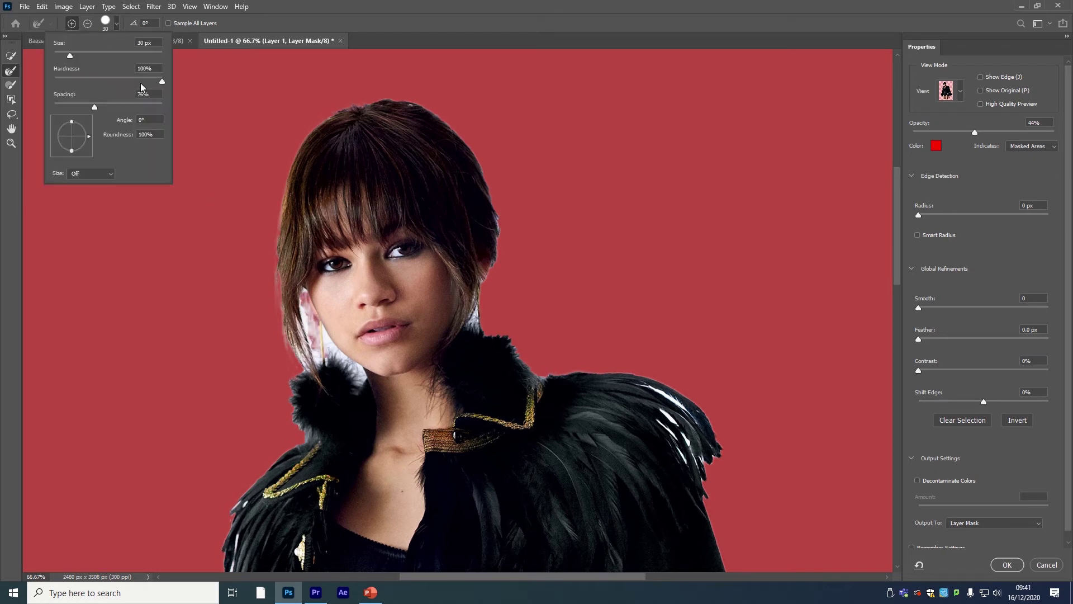
{"action": "left_click_drag", "start_coordinate": [160, 83], "coordinate": [109, 82]}
{"action": "left_click", "coordinate": [308, 327]}
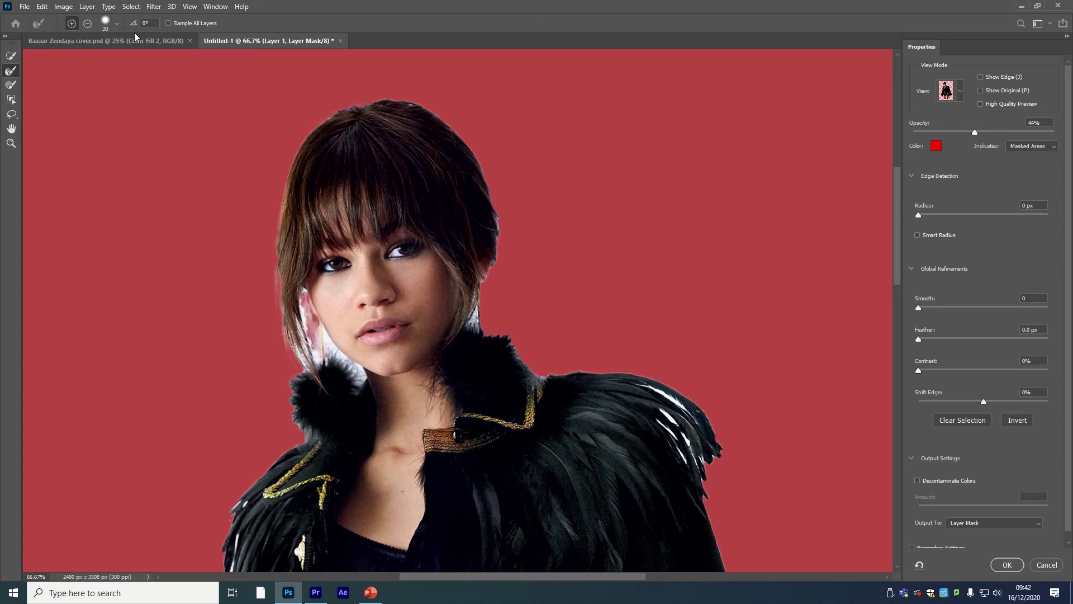
{"action": "left_click", "coordinate": [117, 24]}
{"action": "left_click_drag", "start_coordinate": [108, 82], "coordinate": [202, 93]}
{"action": "left_click", "coordinate": [498, 252]}
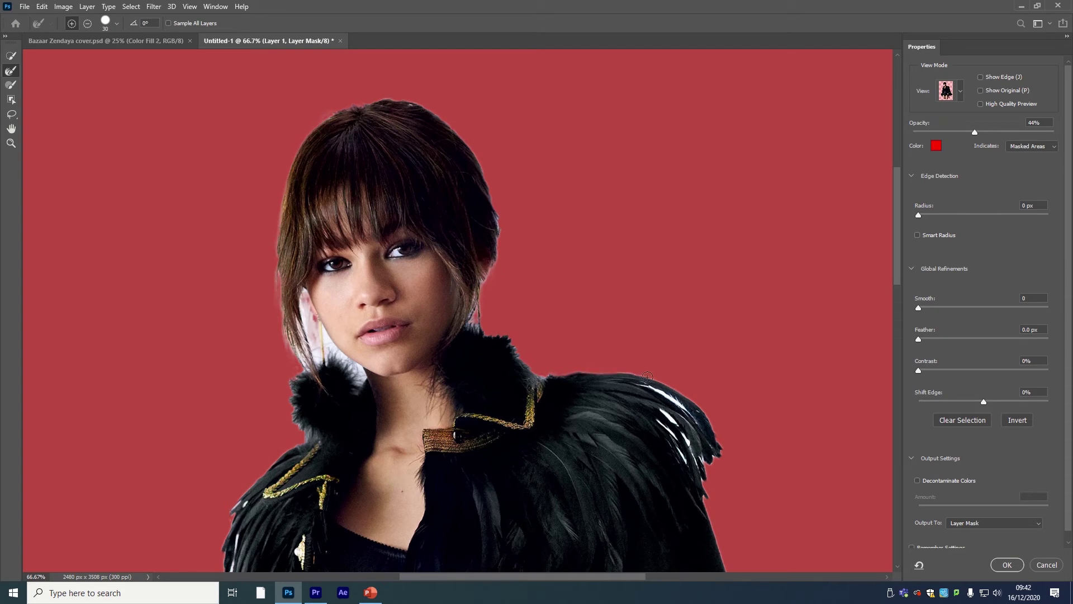
{"action": "scroll", "coordinate": [339, 315], "scroll_direction": "down", "scroll_amount": 5}
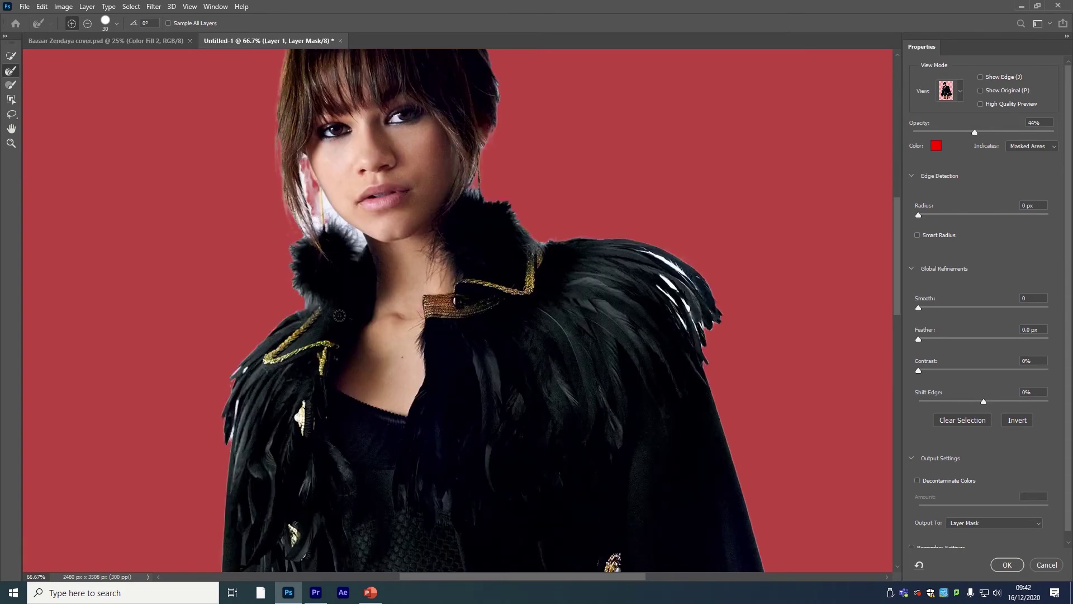
Restore the feather tips along the left shoulder and apply the refined mask to Layer 1.
{"action": "scroll", "coordinate": [339, 316], "scroll_direction": "down", "scroll_amount": 8}
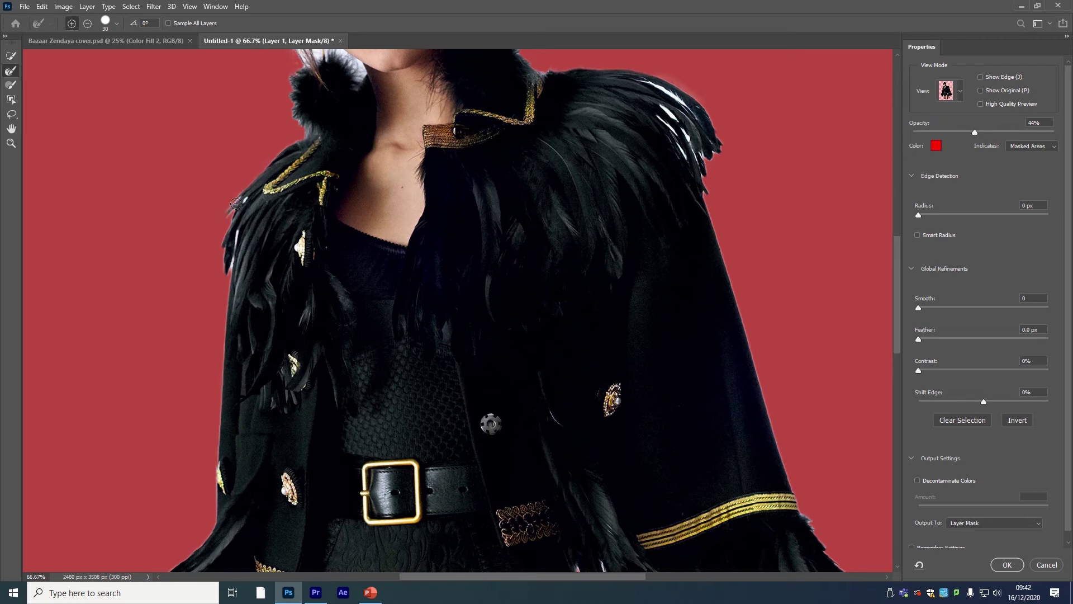
{"action": "mouse_move", "coordinate": [220, 227]}
{"action": "left_mouse_down"}
{"action": "mouse_move", "coordinate": [204, 243]}
{"action": "mouse_move", "coordinate": [217, 222]}
{"action": "mouse_move", "coordinate": [213, 245]}
{"action": "mouse_move", "coordinate": [225, 236]}
{"action": "mouse_move", "coordinate": [226, 223]}
{"action": "mouse_move", "coordinate": [213, 226]}
{"action": "mouse_move", "coordinate": [234, 202]}
{"action": "mouse_move", "coordinate": [208, 238]}
{"action": "left_mouse_up"}
{"action": "left_click_drag", "start_coordinate": [224, 261], "coordinate": [228, 237]}
{"action": "scroll", "coordinate": [222, 205], "scroll_direction": "up", "scroll_amount": 10}
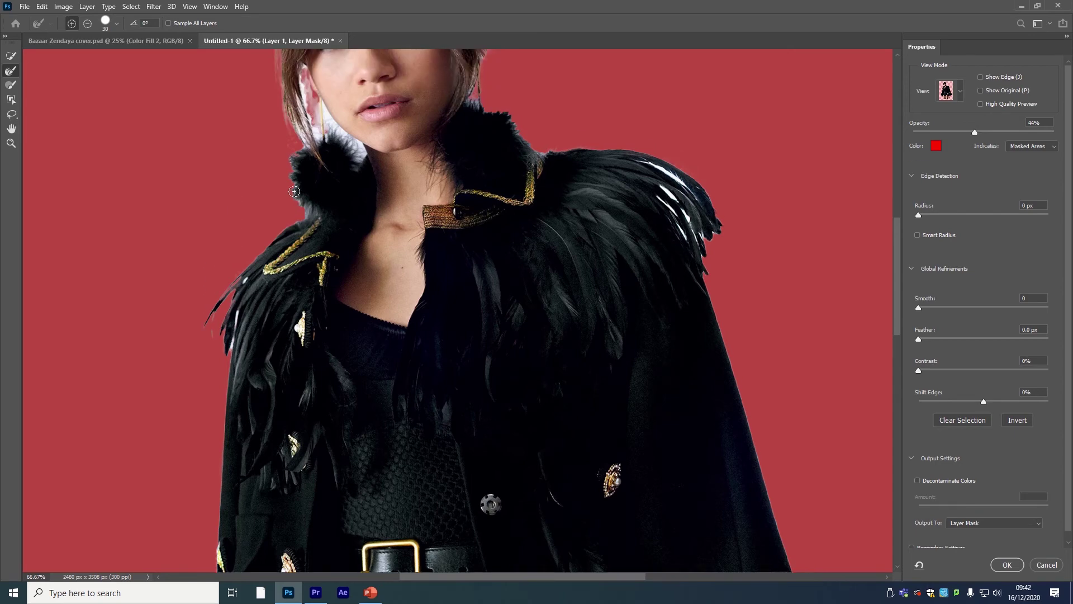
{"action": "scroll", "coordinate": [333, 173], "scroll_direction": "up", "scroll_amount": 1}
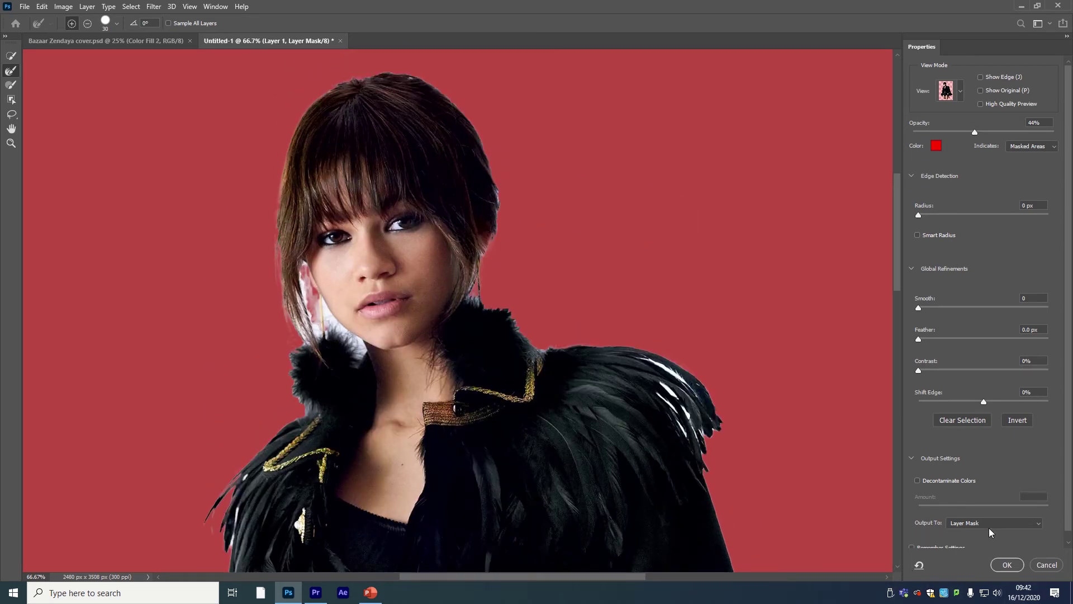
{"action": "left_click", "coordinate": [1009, 566]}
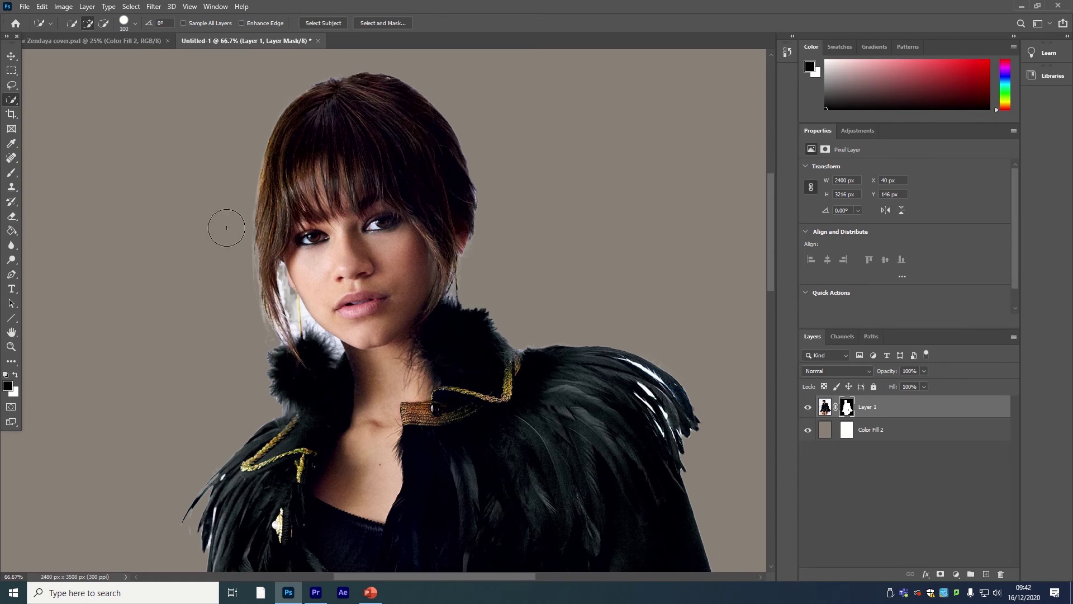
Paint black over the earring area on Layer 1's mask with a smaller brush, then view the mask alone.
{"action": "left_click", "coordinate": [12, 175]}
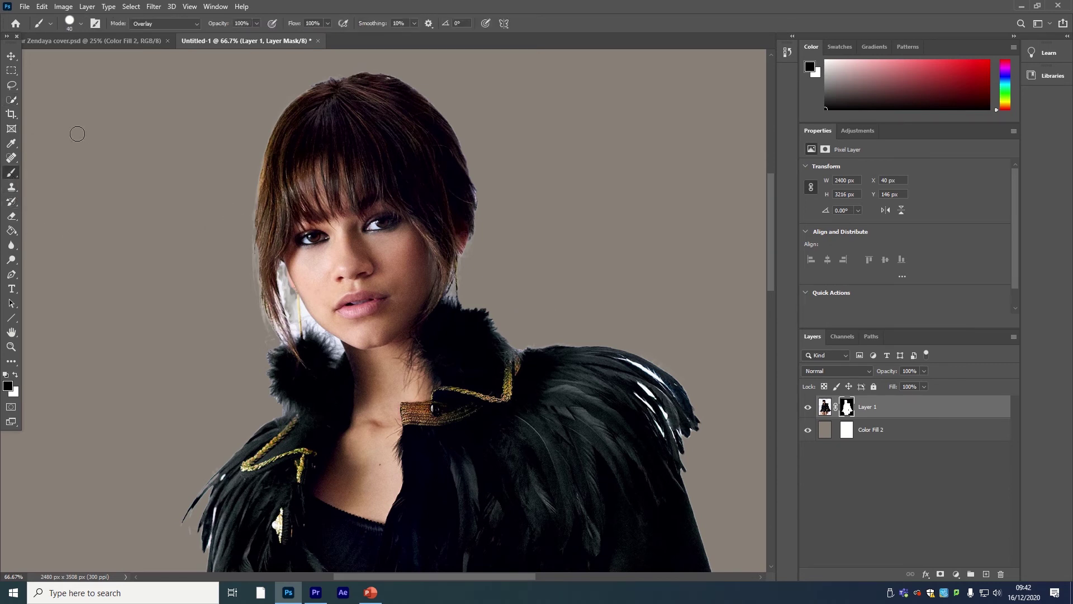
{"action": "key", "text": "bracketleft"}
{"action": "left_click", "coordinate": [77, 26]}
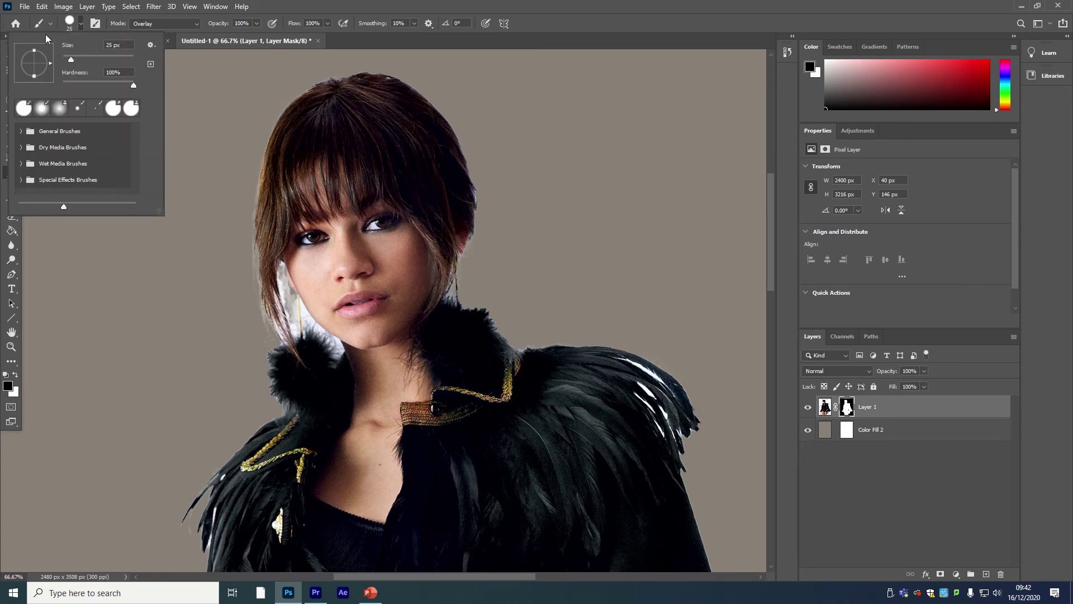
{"action": "left_click", "coordinate": [85, 33]}
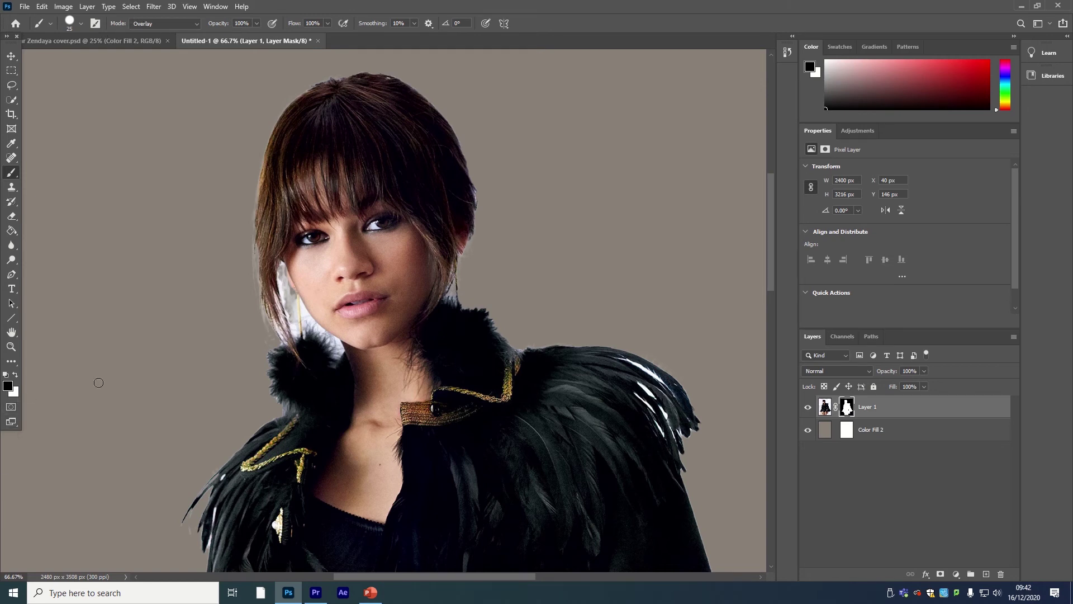
{"action": "left_click_drag", "start_coordinate": [287, 290], "coordinate": [290, 310]}
{"action": "left_click", "coordinate": [847, 409], "text": "alt"}
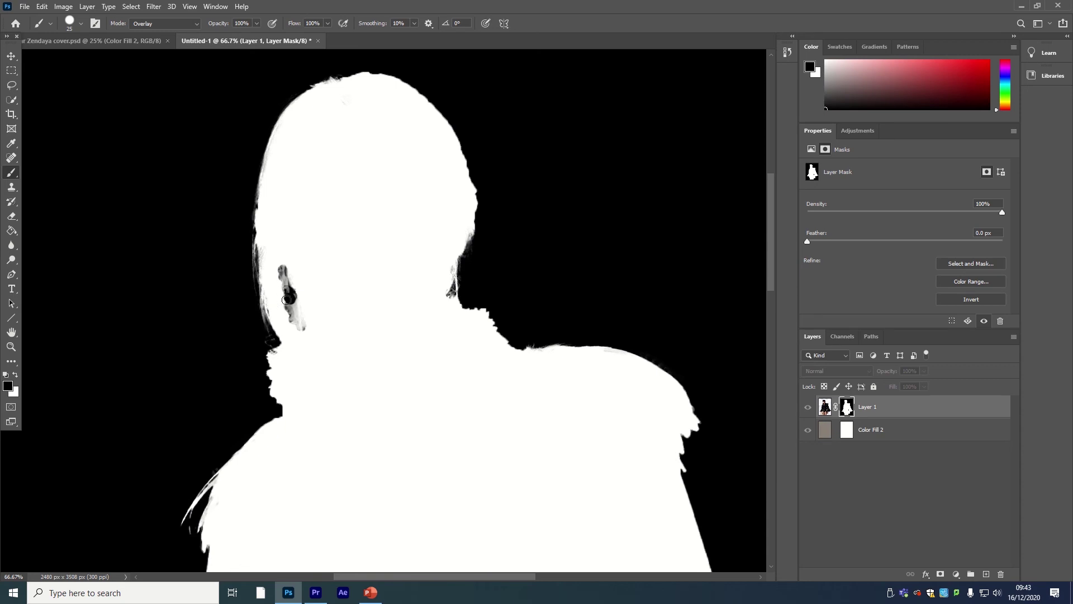
{"action": "scroll", "coordinate": [307, 280], "scroll_direction": "up", "scroll_amount": 1}
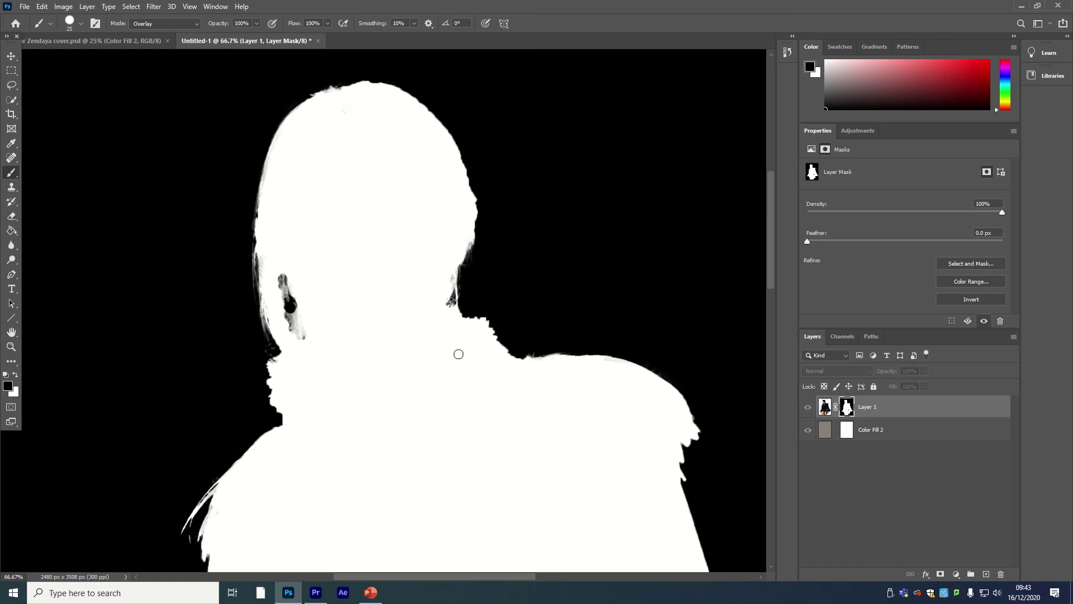
{"action": "left_click", "coordinate": [847, 409], "text": "alt"}
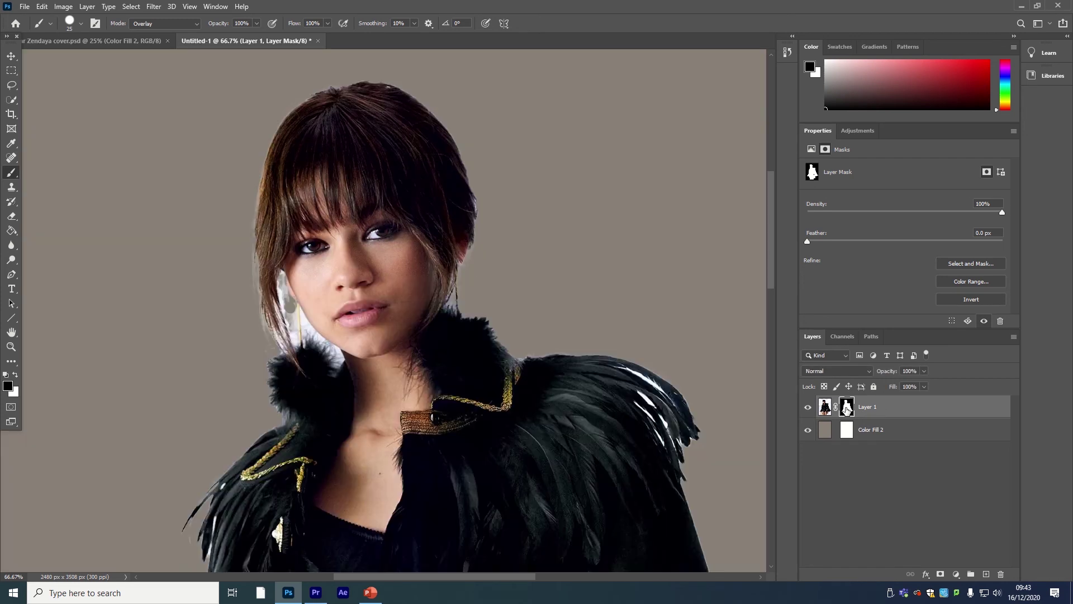
{"action": "key", "text": "bracketleft"}
{"action": "key", "text": "bracketleft"}
{"action": "key", "text": "bracketleft"}
{"action": "key", "text": "bracketleft"}
{"action": "key", "text": "bracketleft"}
{"action": "left_click", "coordinate": [847, 407], "text": "alt"}
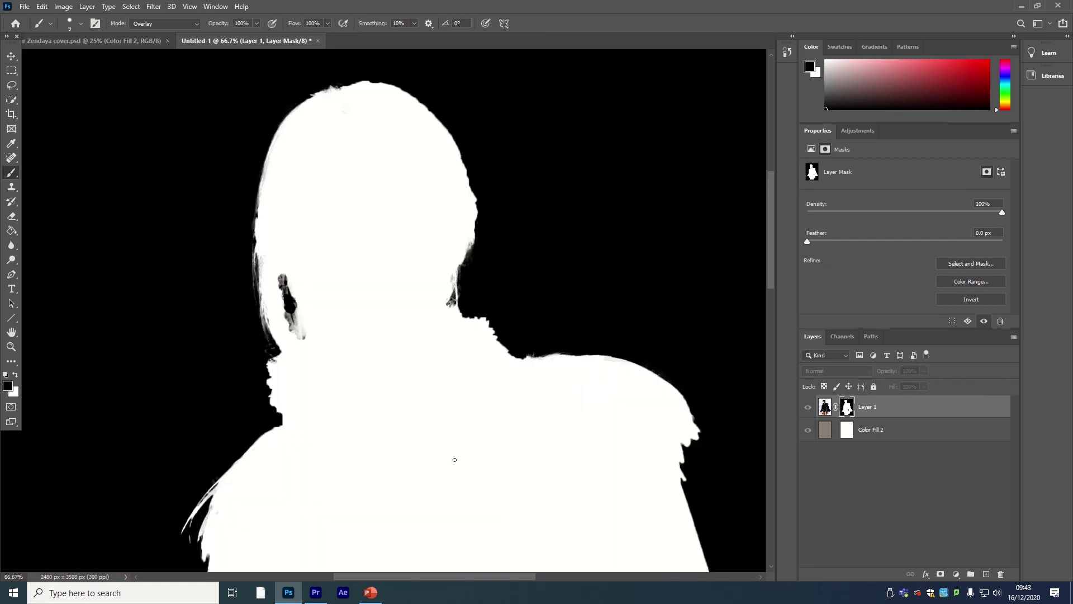
{"action": "left_click", "coordinate": [845, 410], "text": "alt"}
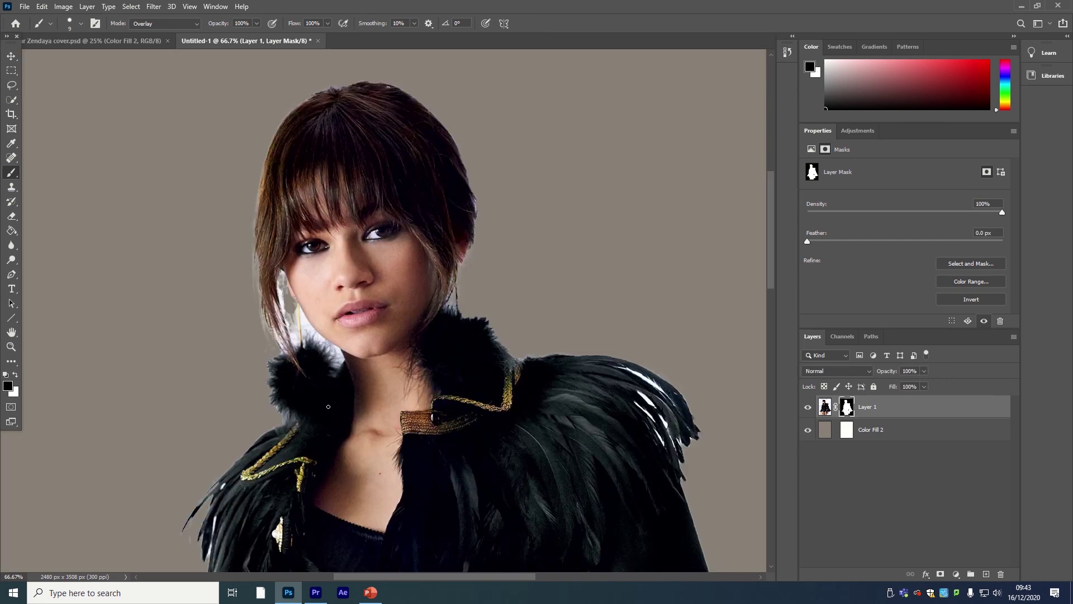
Zoom to 200% on the left side of the face, then switch to the Bazaar Zendaya cover.psd document.
{"action": "key", "text": "ctrl+plus"}
{"action": "key", "text": "ctrl+plus"}
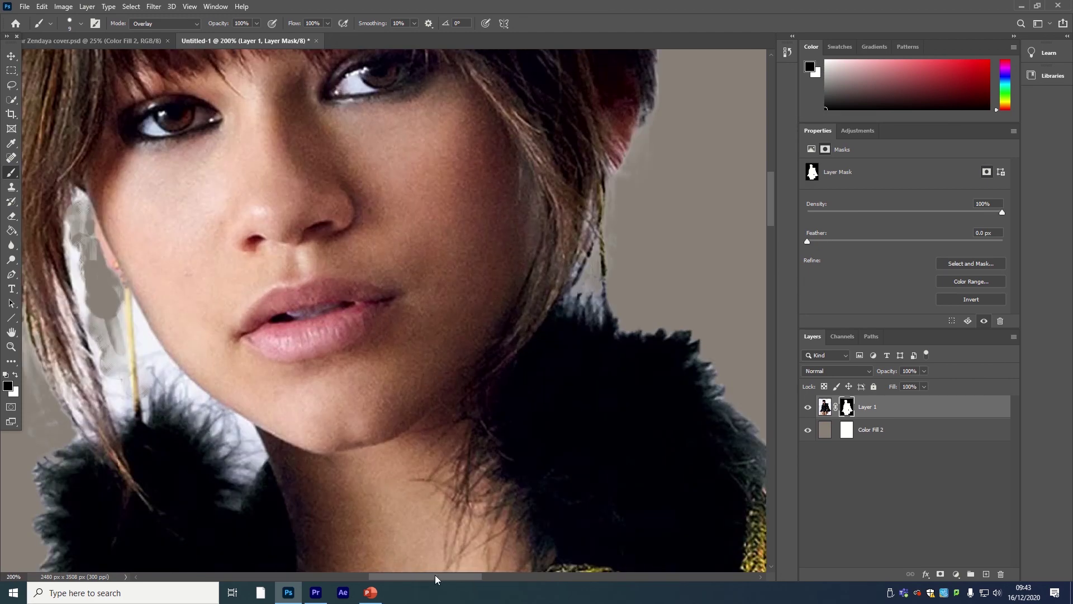
{"action": "left_click_drag", "start_coordinate": [442, 576], "coordinate": [392, 576]}
{"action": "scroll", "coordinate": [389, 335], "scroll_direction": "up", "scroll_amount": 2}
{"action": "scroll", "coordinate": [365, 307], "scroll_direction": "up", "scroll_amount": 2}
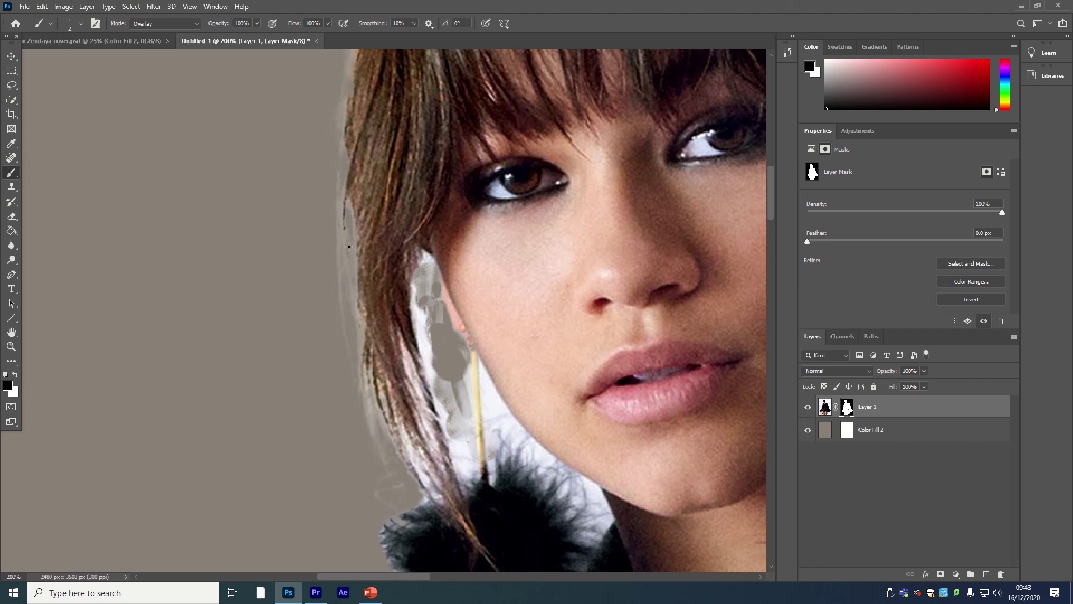
{"action": "left_click", "coordinate": [146, 41]}
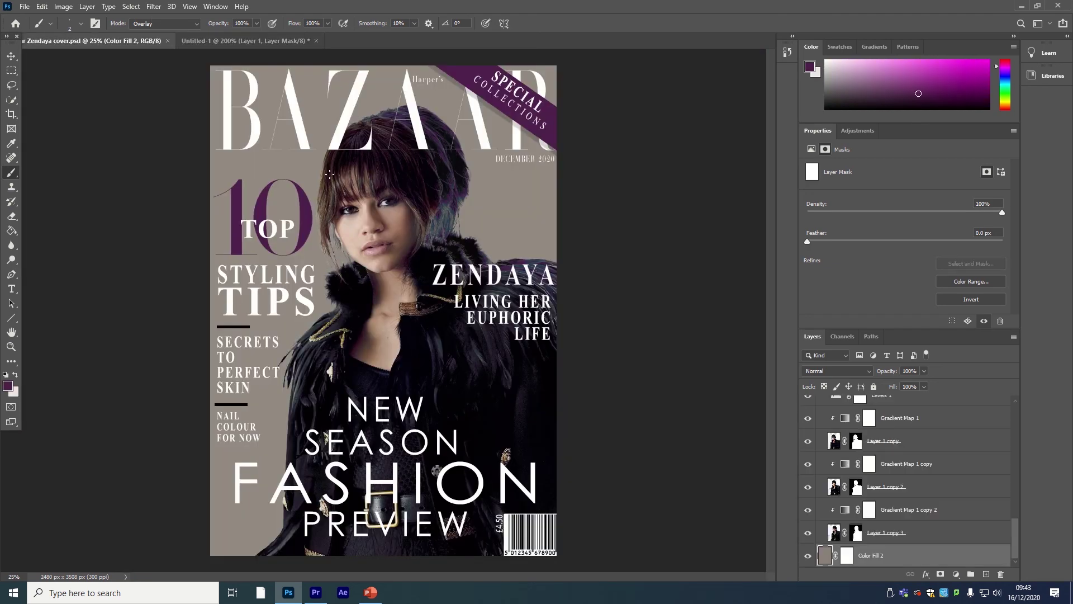
Go back to Untitled-1 and zoom out to 25% to see the full cutout figure.
{"action": "scroll", "coordinate": [329, 174], "scroll_direction": "up", "scroll_amount": 3}
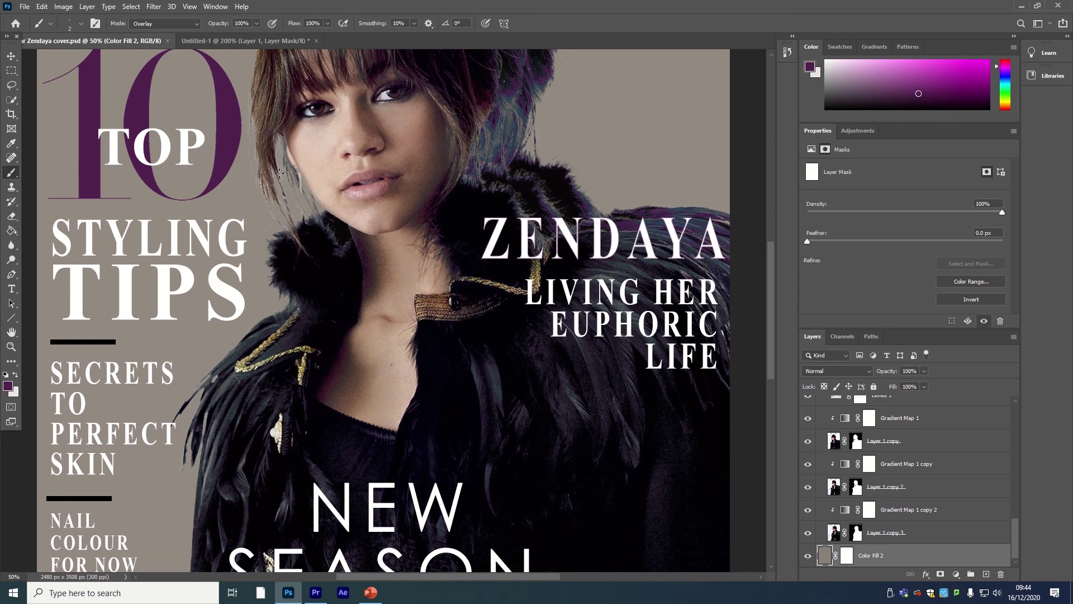
{"action": "left_click", "coordinate": [235, 40]}
{"action": "key", "text": "d"}
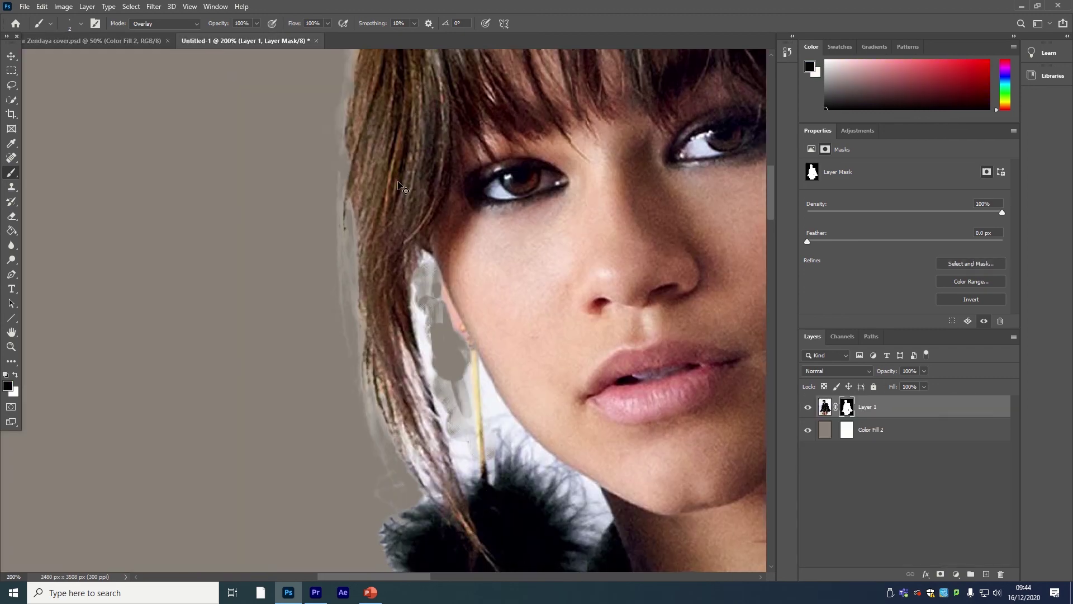
{"action": "scroll", "coordinate": [398, 185], "scroll_direction": "down", "scroll_amount": 5}
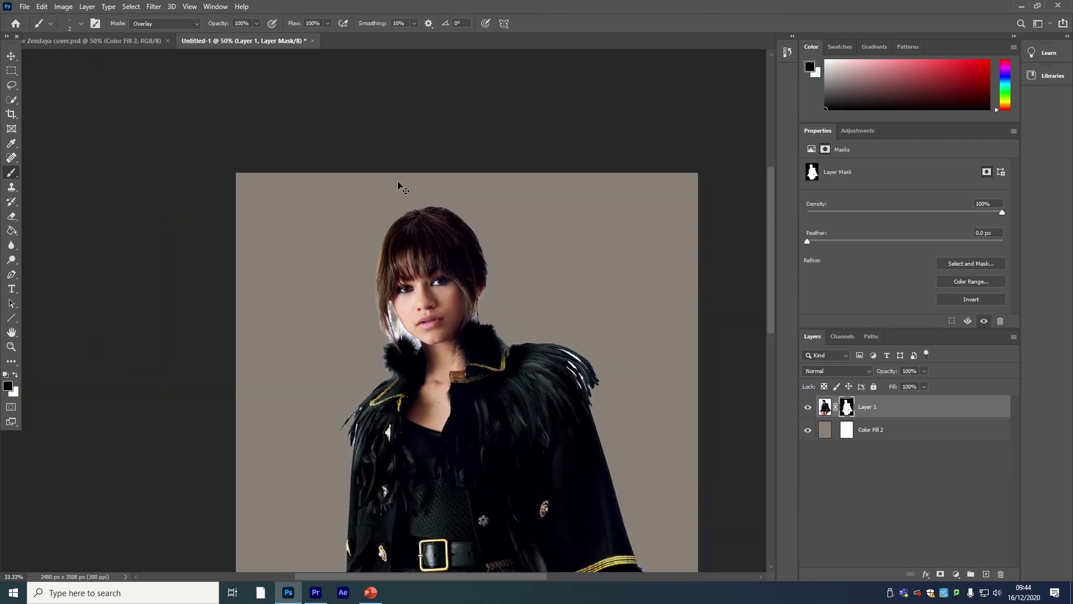
{"action": "scroll", "coordinate": [398, 185], "scroll_direction": "down", "scroll_amount": 1}
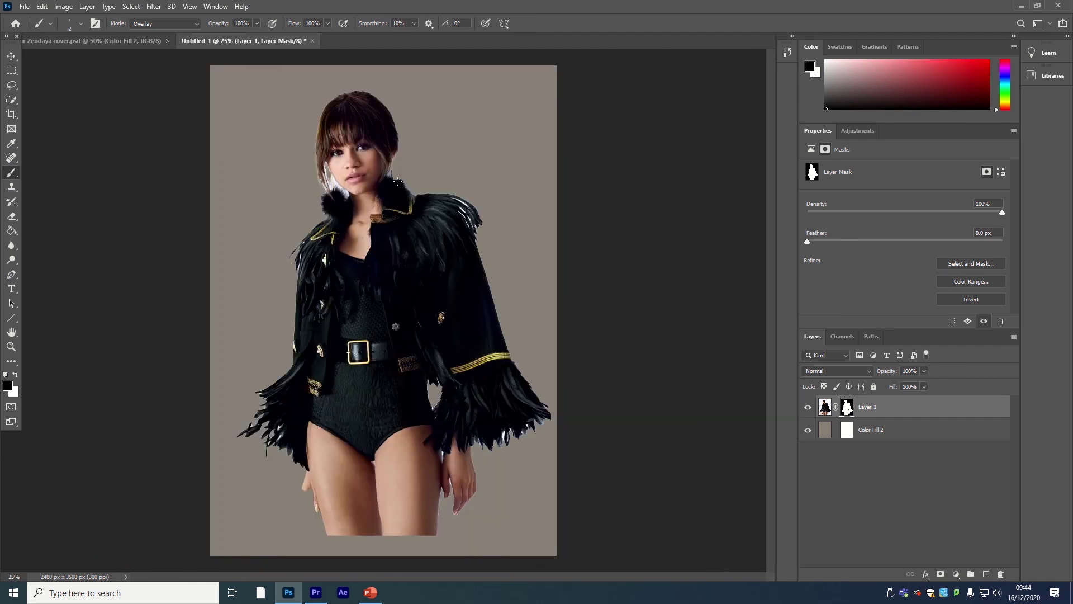